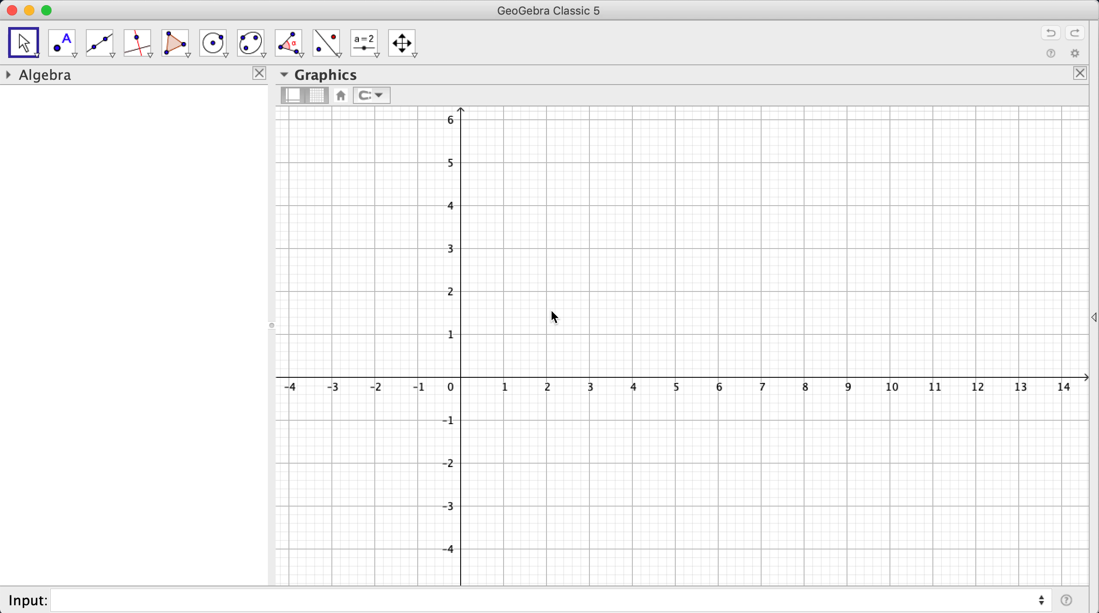
# Step: Define and plot the function f(x) = x^2
pyautogui.click(183, 598)
pyautogui.write('f(x)')
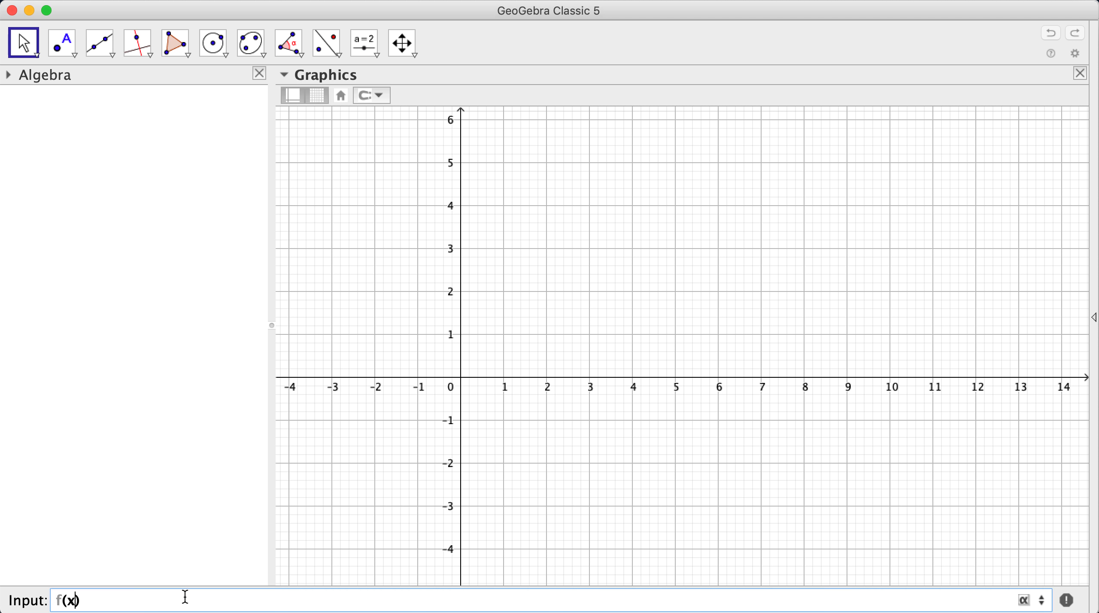
pyautogui.write(' = x')
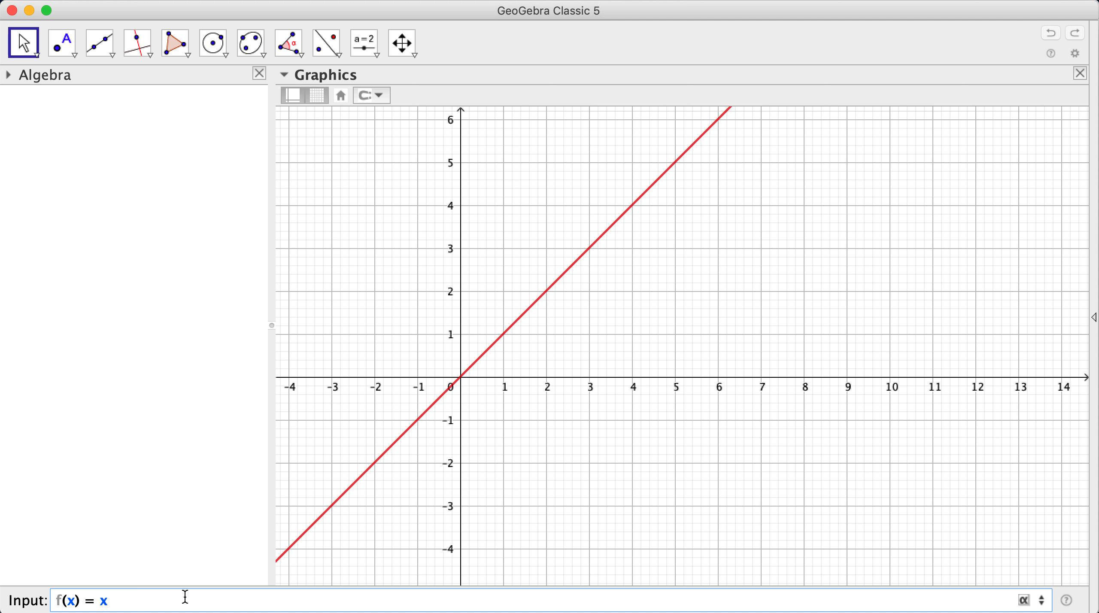
pyautogui.write('^3')
pyautogui.press('BackSpace')
pyautogui.write('2')
pyautogui.press('Return')
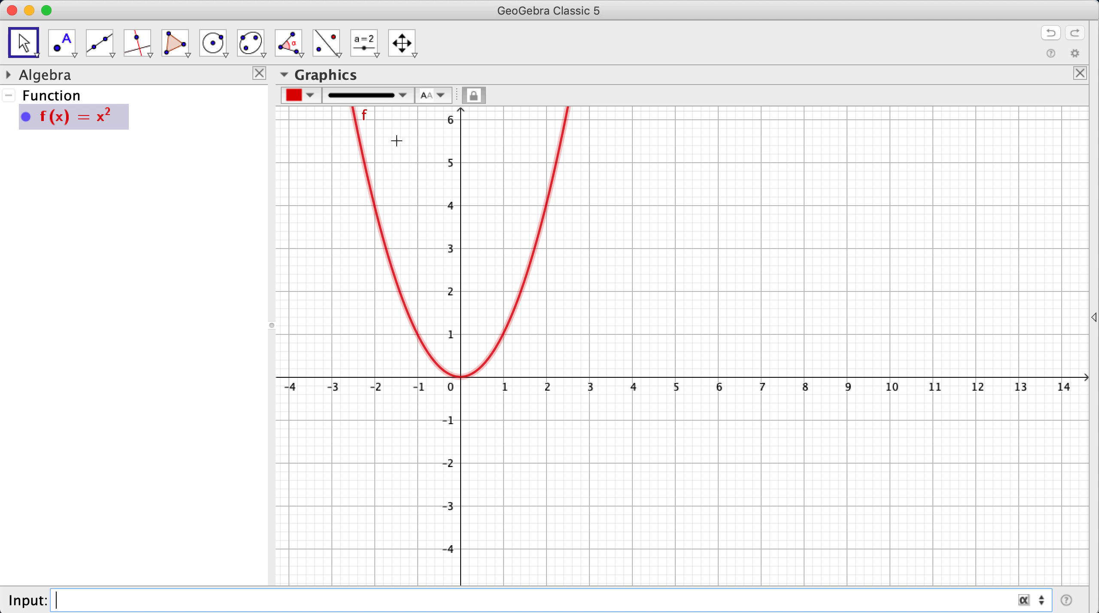
# Step: Enlarge and reposition the graph so the parabola's part between x = 0 and x = 1 fills most of the graphics view
pyautogui.click(403, 56)
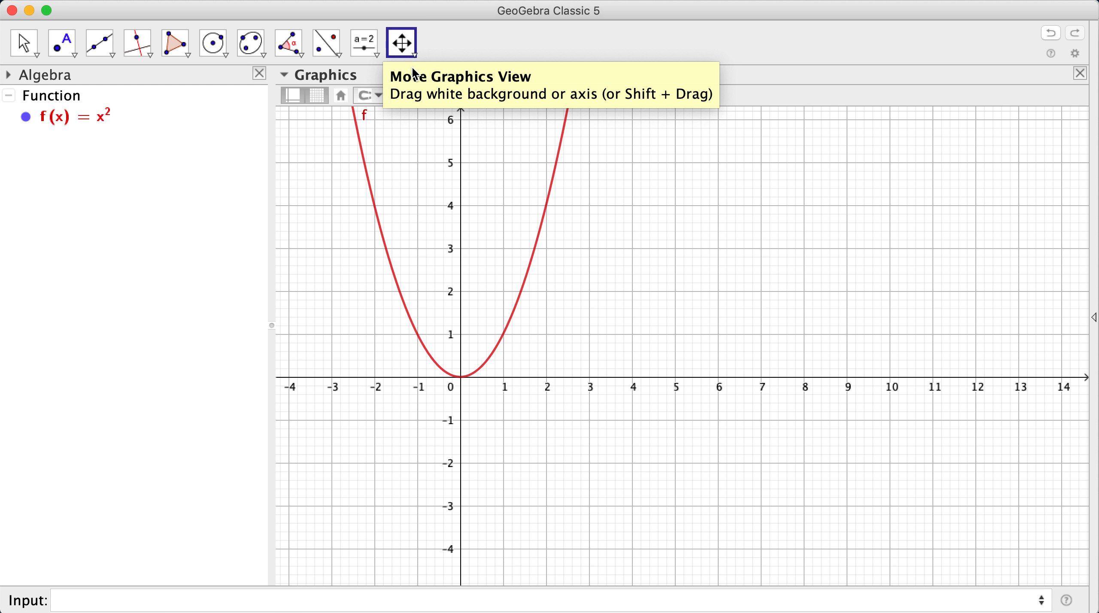
pyautogui.click(408, 57)
pyautogui.click(431, 111)
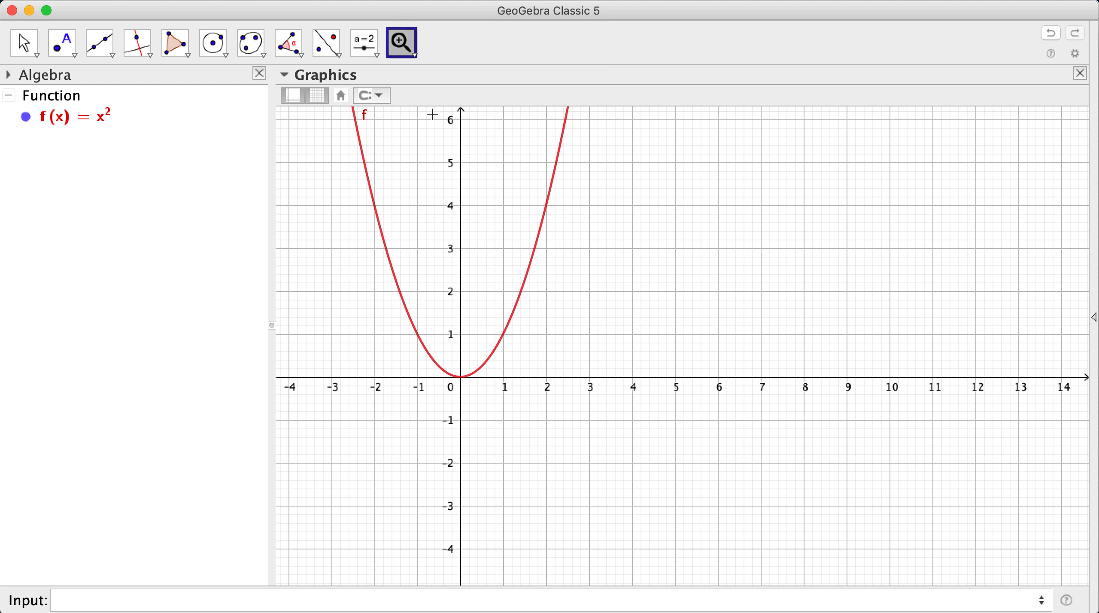
pyautogui.click(729, 315)
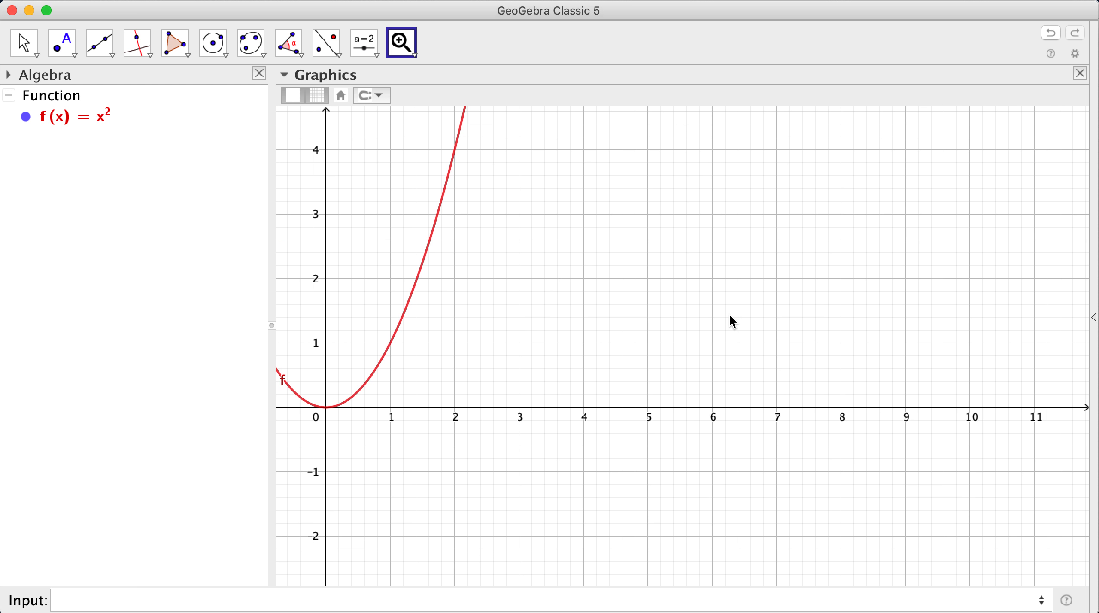
pyautogui.click(646, 278)
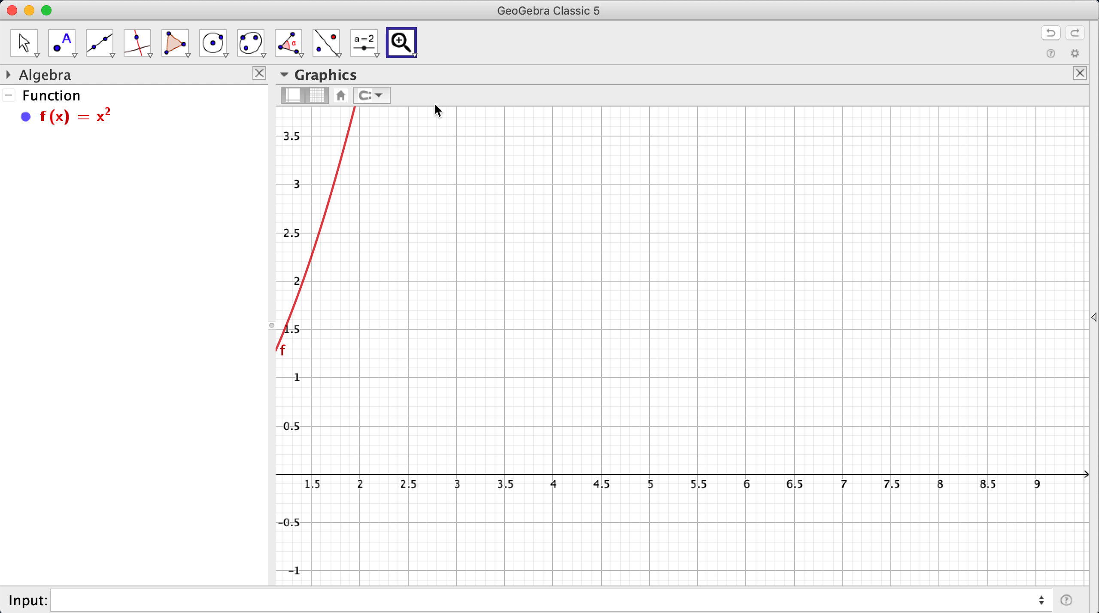
pyautogui.click(404, 47)
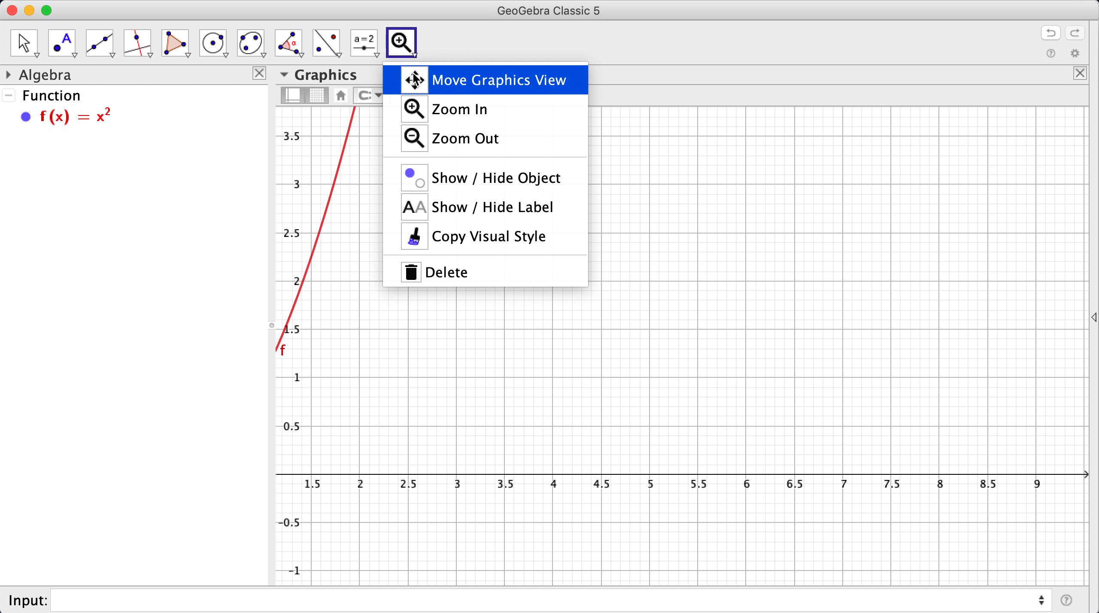
pyautogui.click(490, 79)
pyautogui.moveTo(457, 243); pyautogui.dragTo(785, 254)
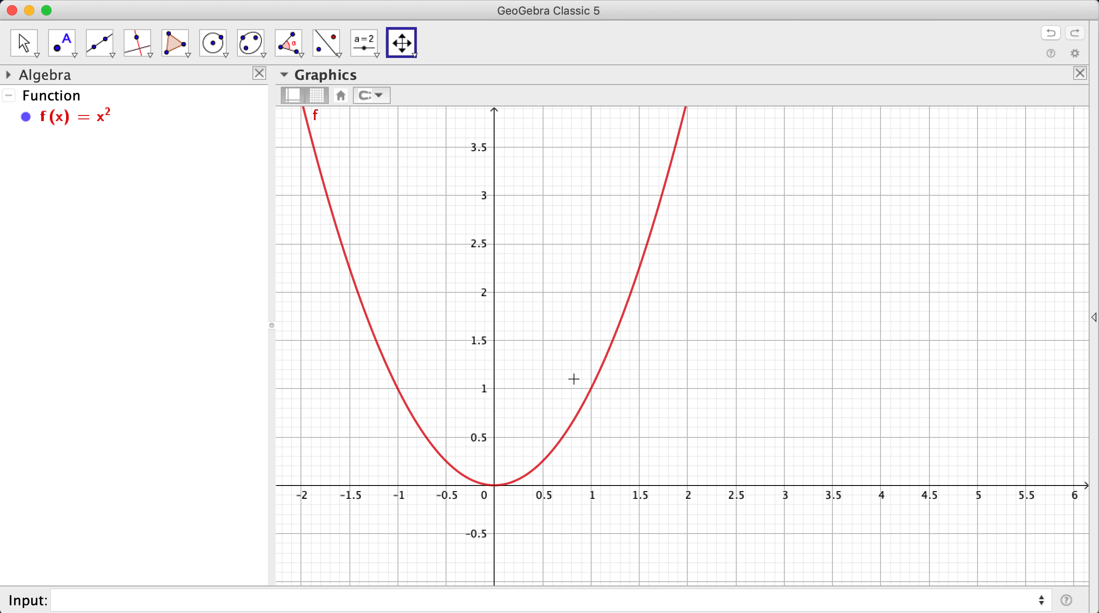
pyautogui.click(406, 56)
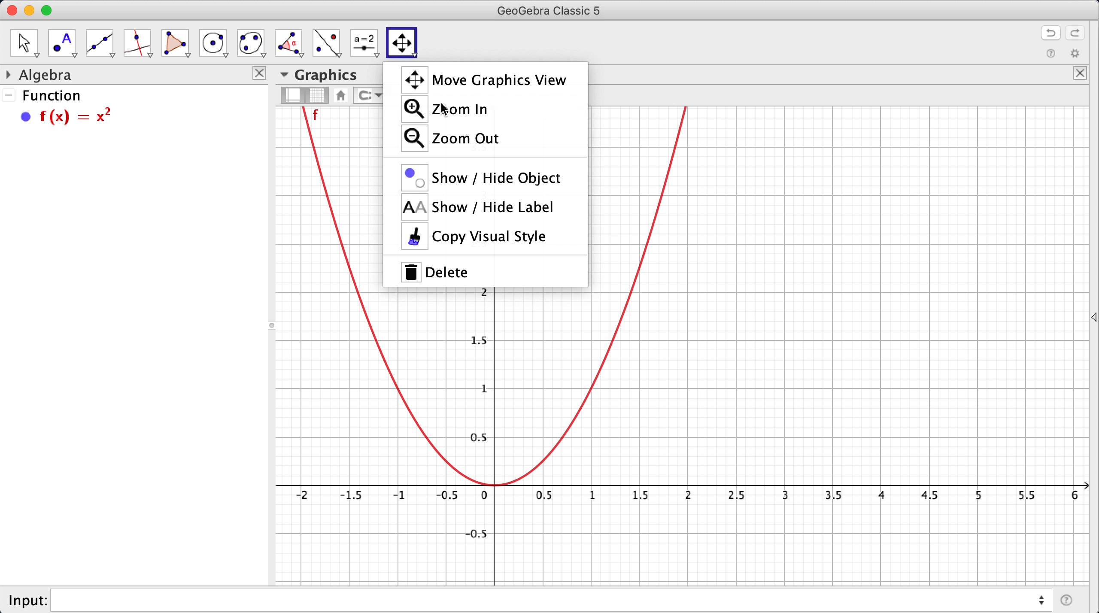
pyautogui.click(429, 108)
pyautogui.click(730, 302)
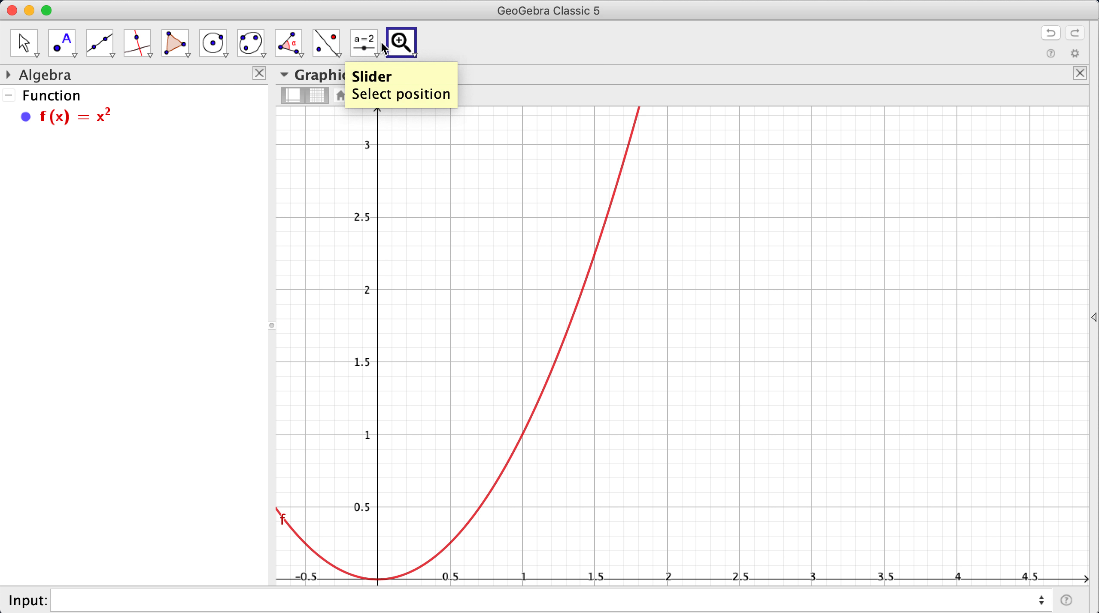
pyautogui.click(401, 54)
pyautogui.click(430, 109)
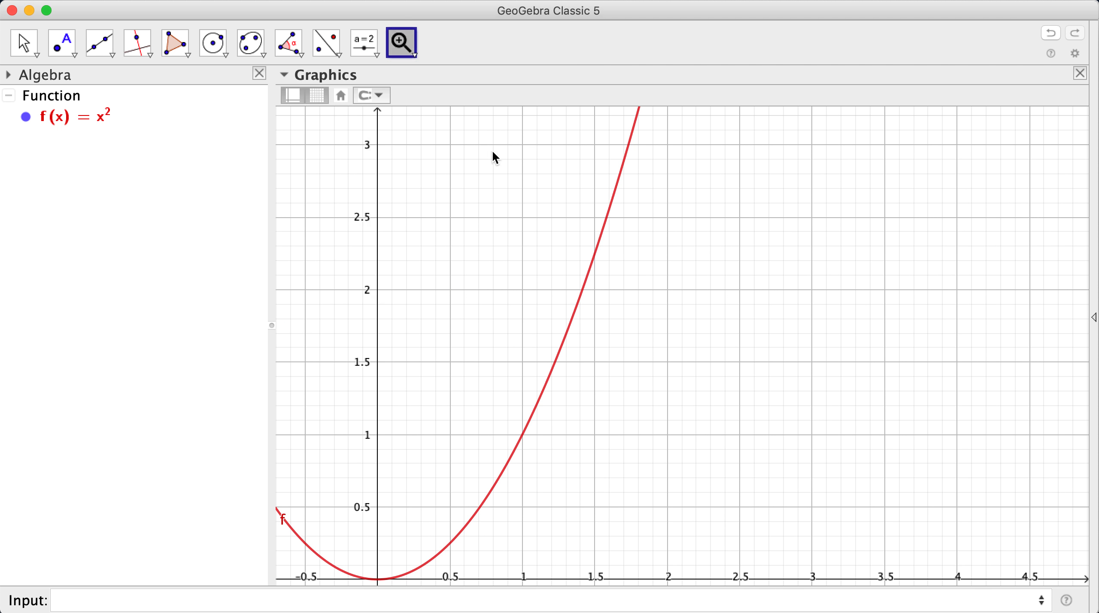
pyautogui.click(649, 282)
pyautogui.click(408, 51)
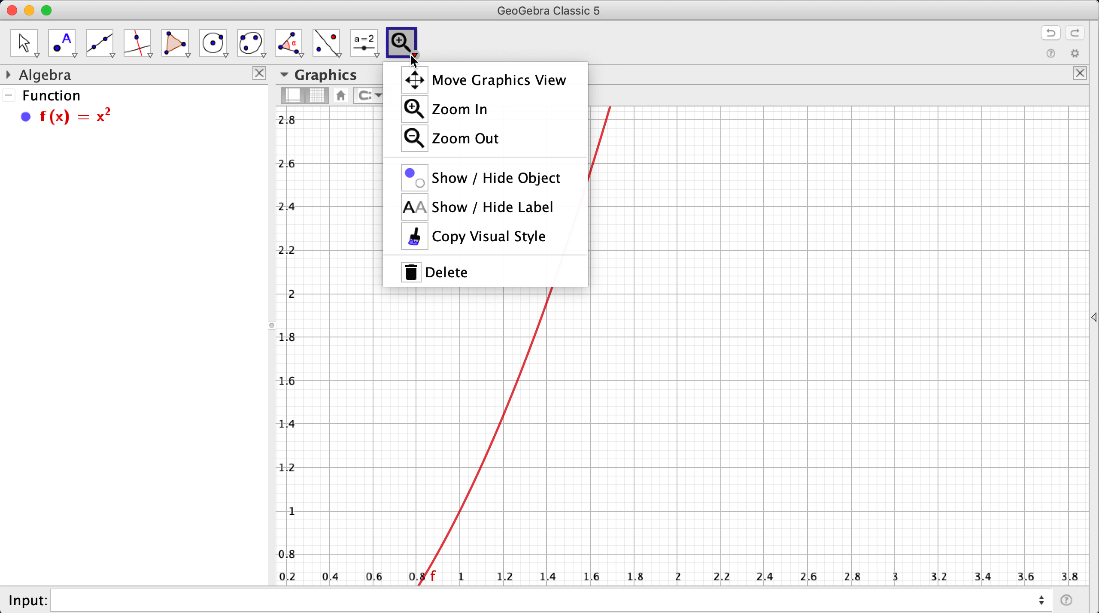
pyautogui.click(431, 78)
pyautogui.moveTo(664, 285); pyautogui.dragTo(1045, 132)
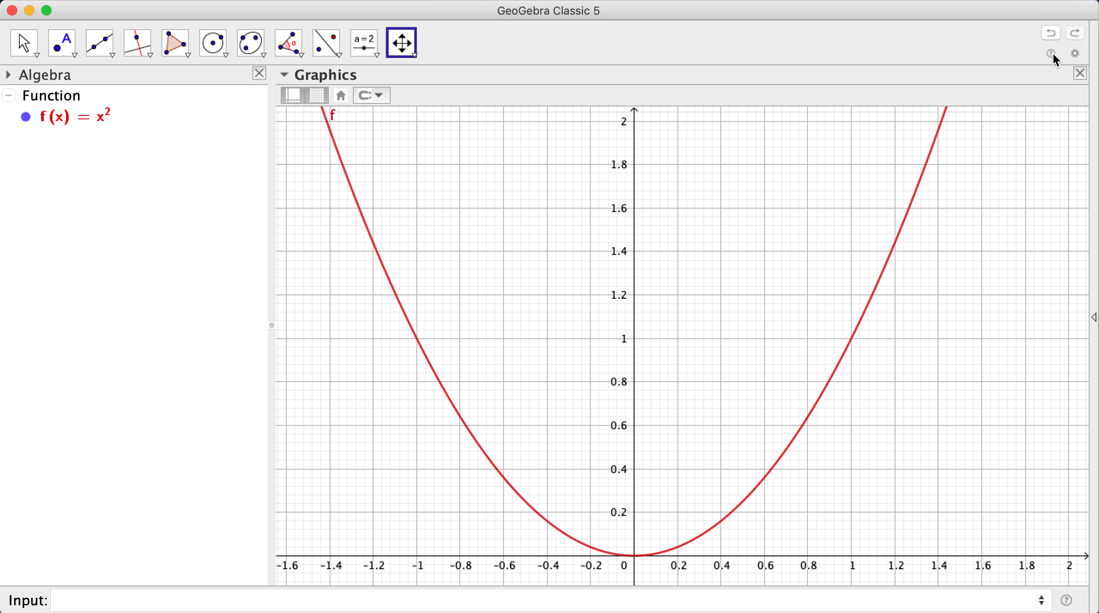
pyautogui.moveTo(957, 297); pyautogui.dragTo(845, 213)
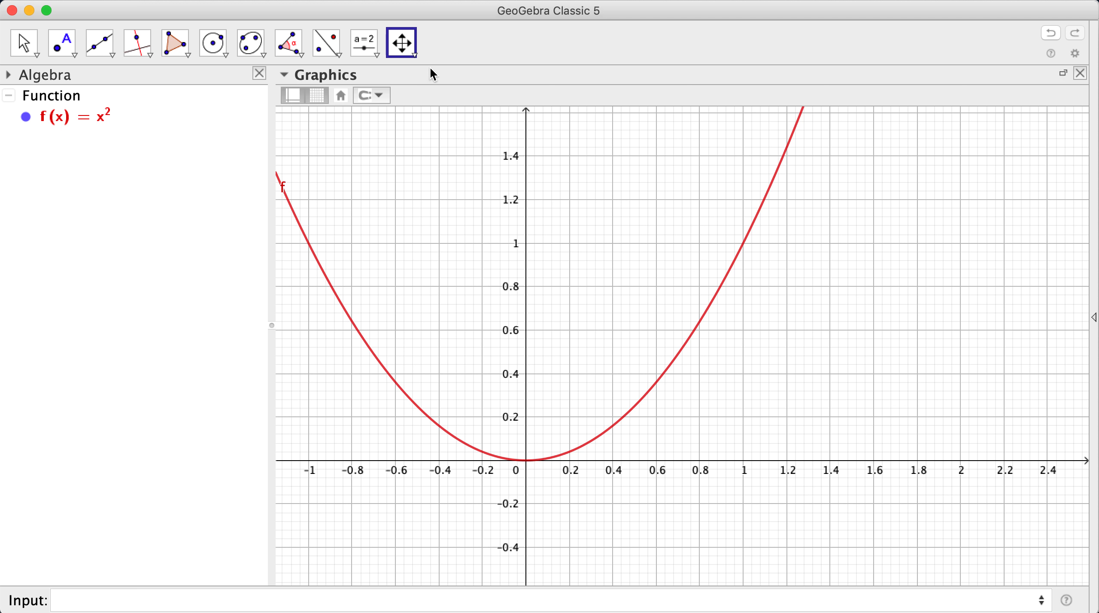
pyautogui.click(402, 56)
pyautogui.click(460, 109)
pyautogui.click(816, 365)
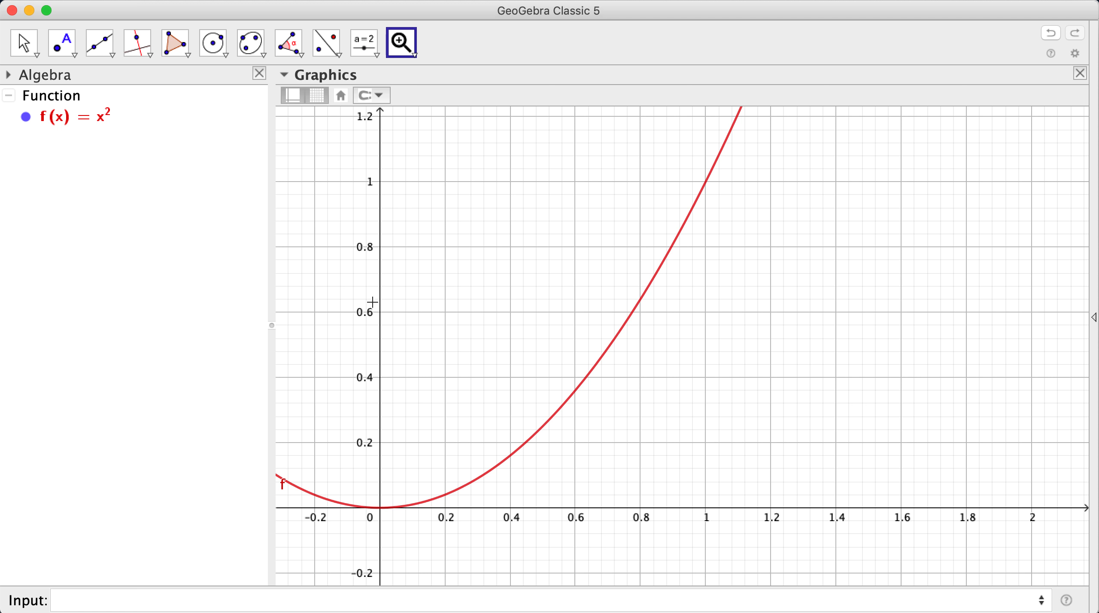
pyautogui.click(23, 41)
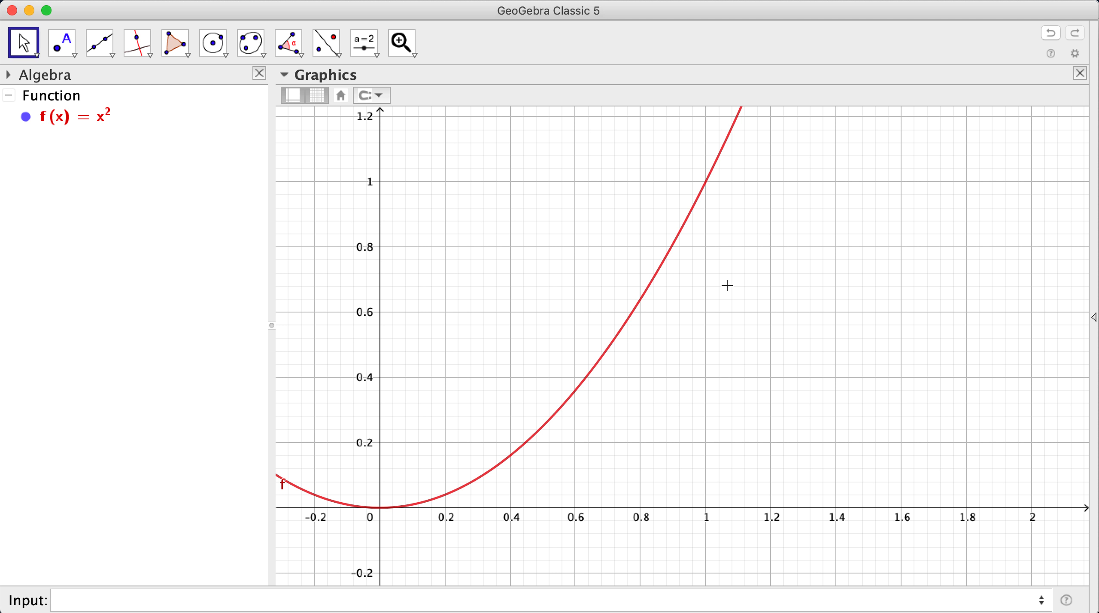
# Step: Compute the integral of f from x = 0 to x = 1, and hide its shaded area in the graph
pyautogui.click(152, 598)
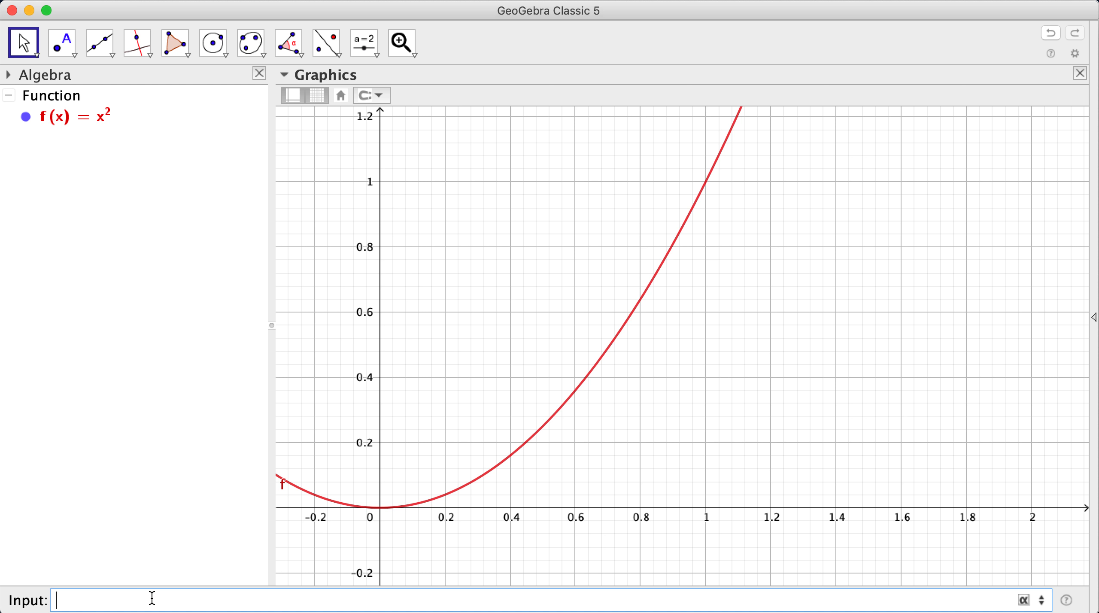
pyautogui.write('integral')
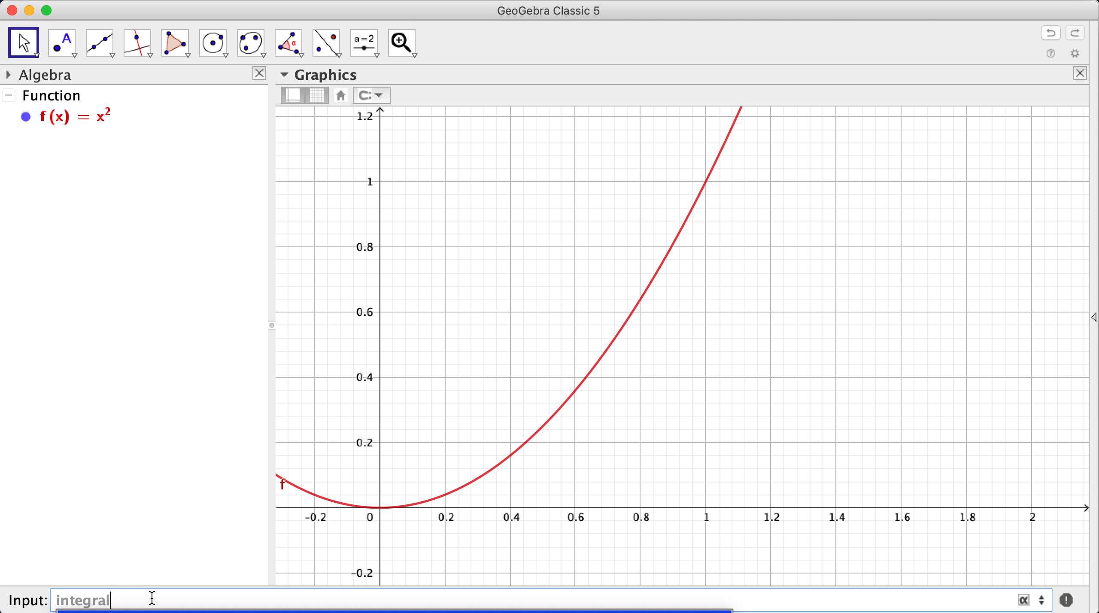
pyautogui.press('Return')
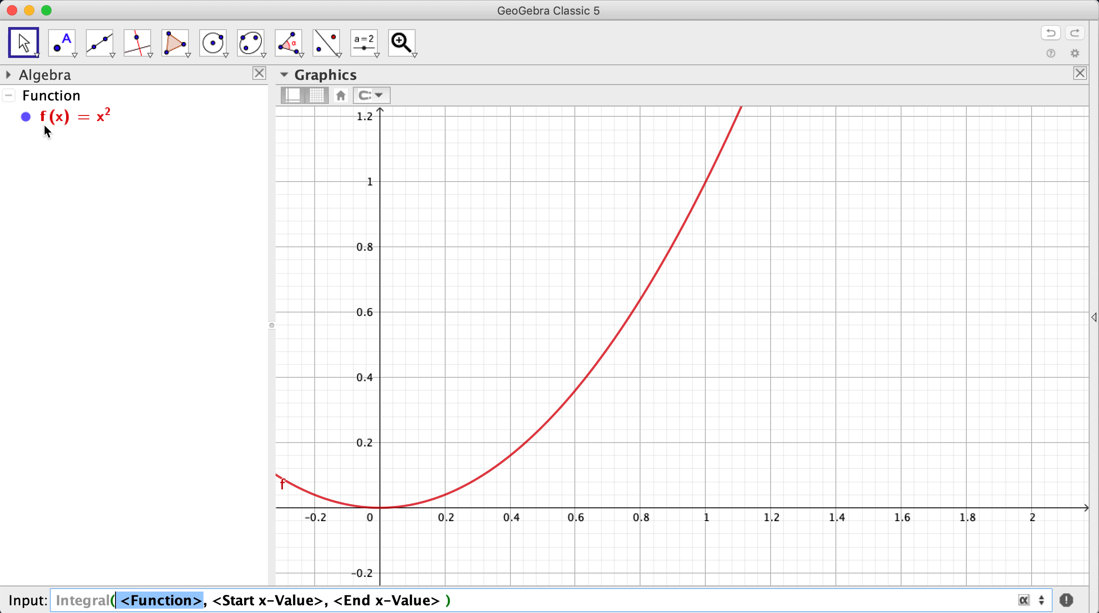
pyautogui.write('f')
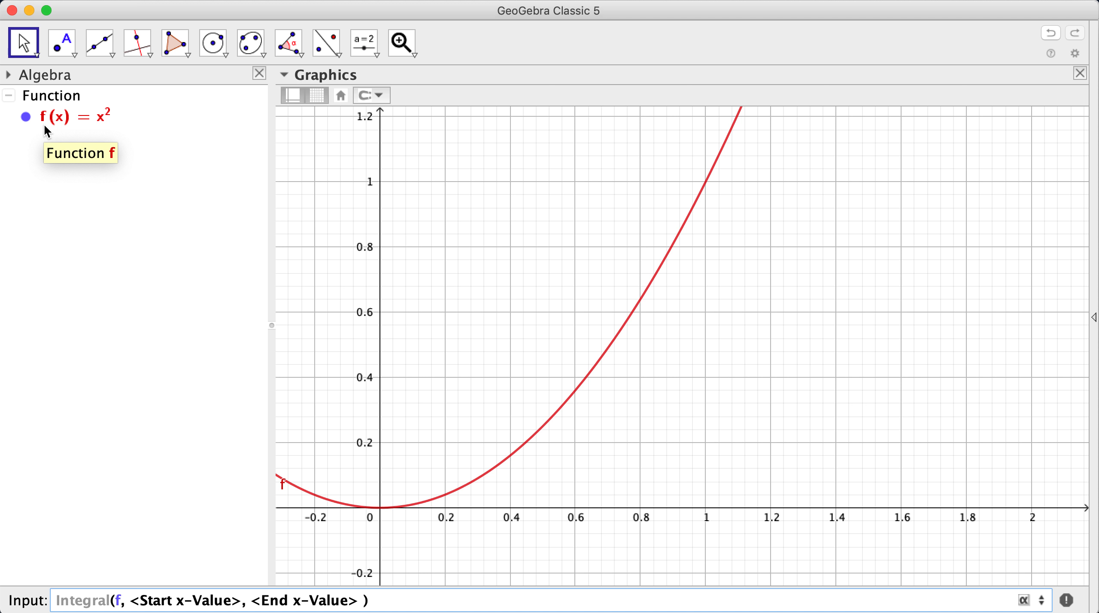
pyautogui.press('Tab')
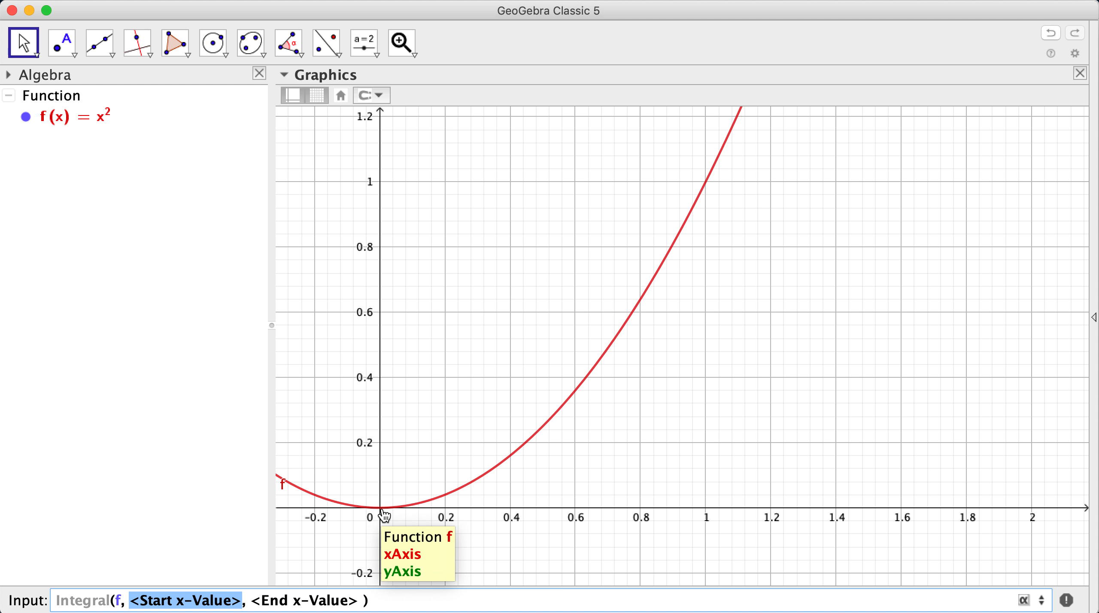
pyautogui.write('0')
pyautogui.press('Tab')
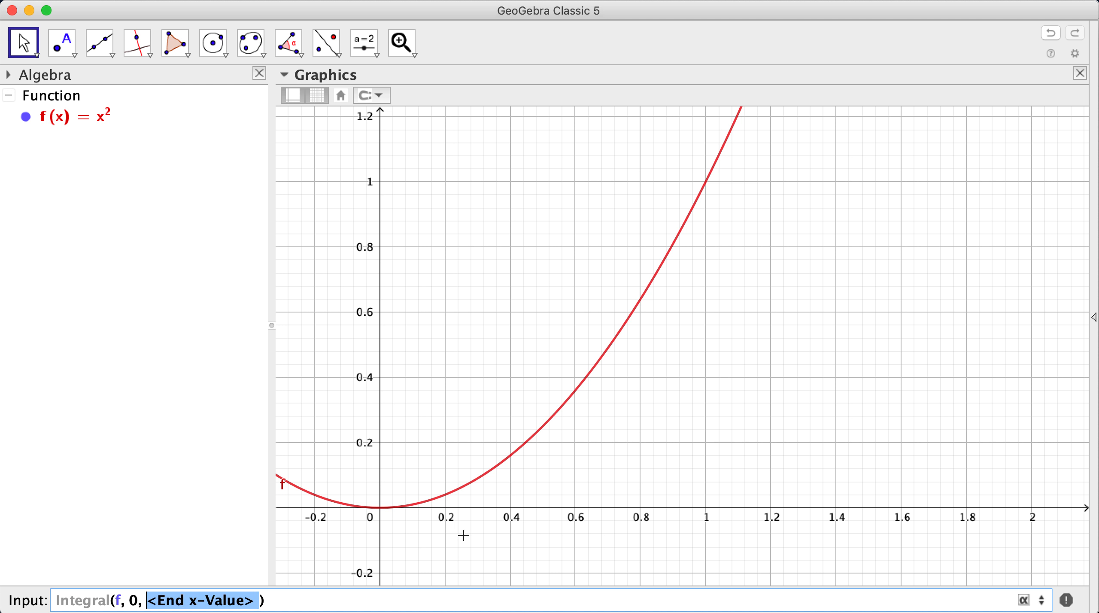
pyautogui.write('1')
pyautogui.press('Return')
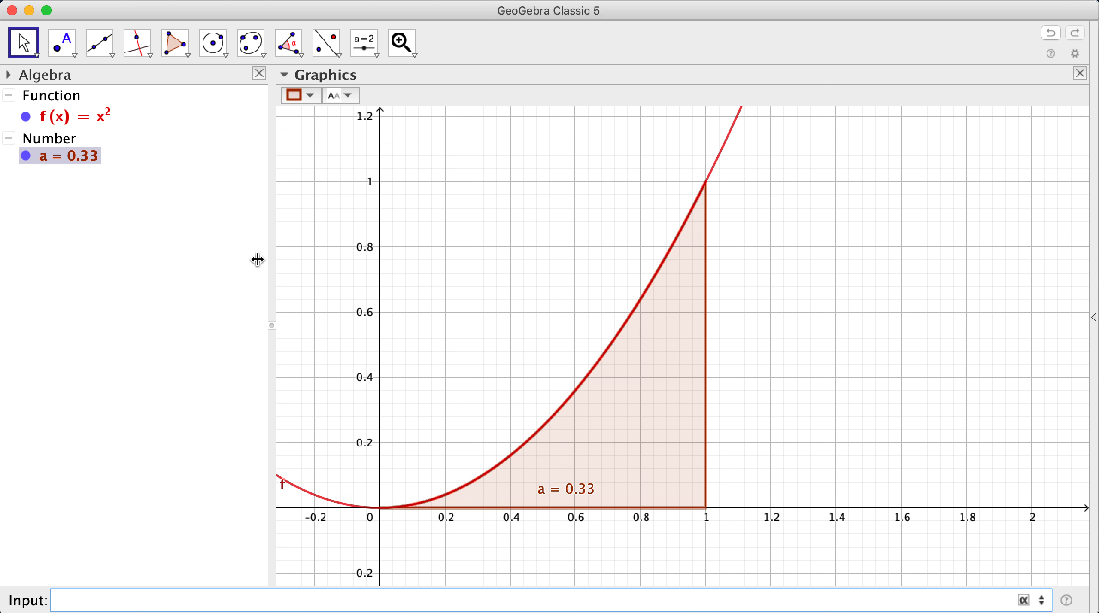
pyautogui.click(26, 155)
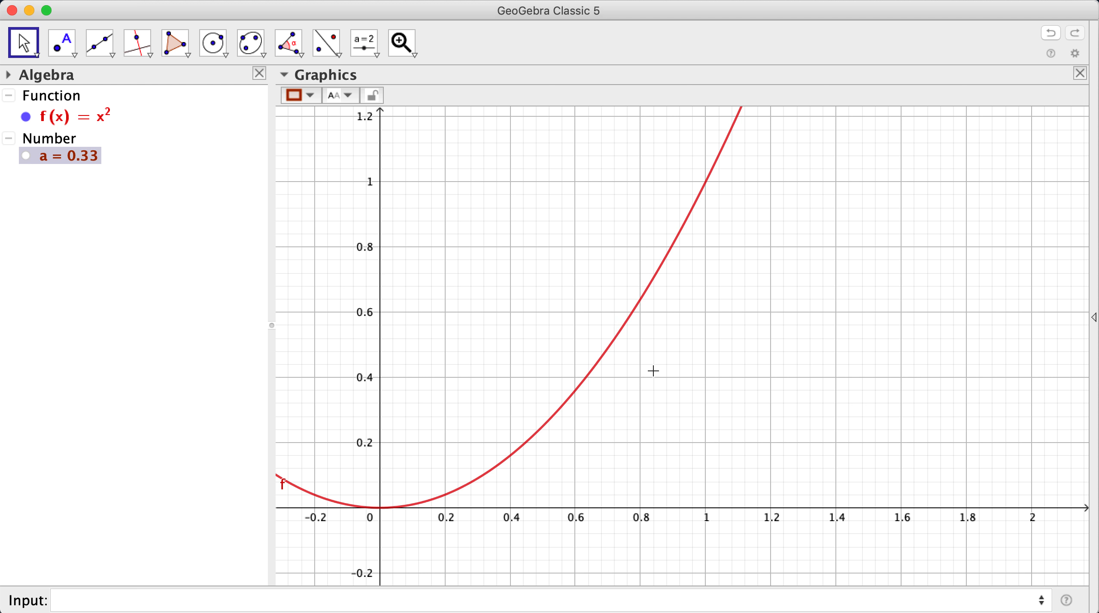
# Step: Create a number slider n beside the parabola with minimum 0, maximum 100 and increment 1, and move it to 64
pyautogui.click(364, 43)
pyautogui.click(886, 239)
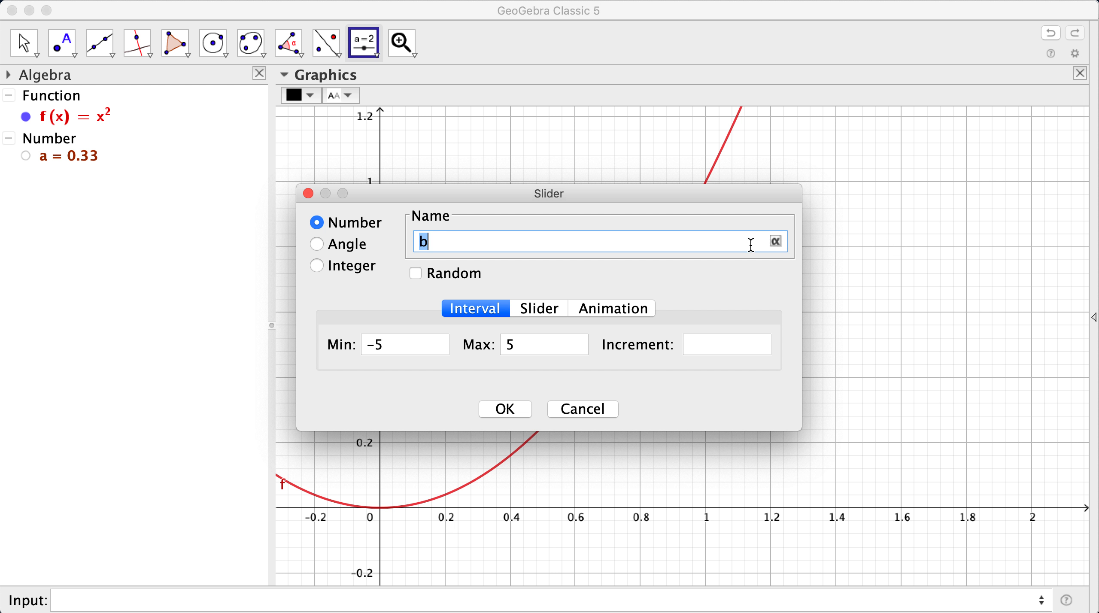
pyautogui.write('n')
pyautogui.click(394, 348)
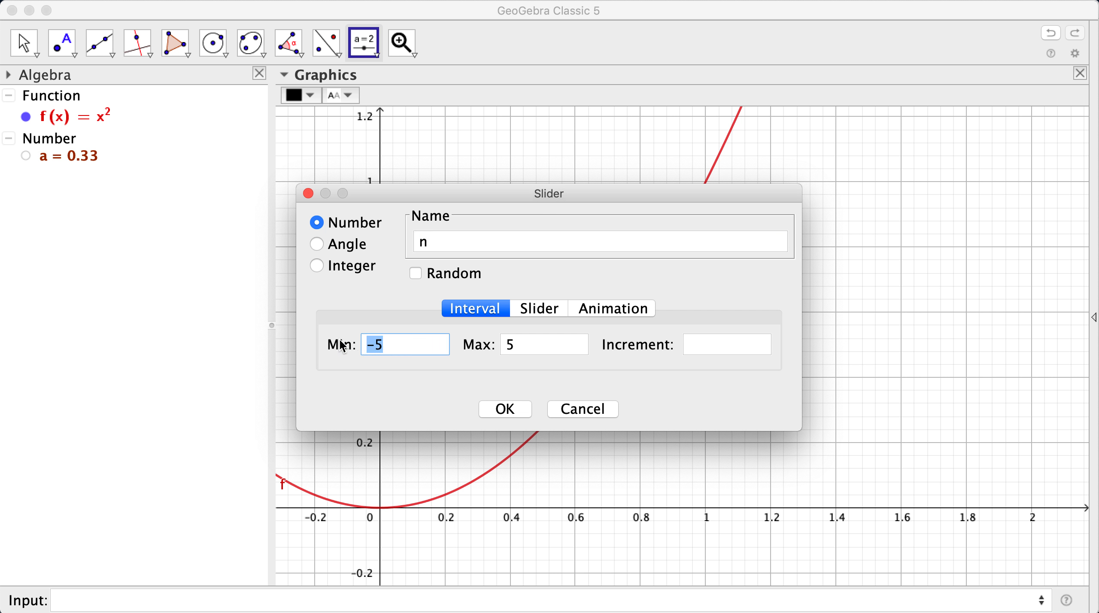
pyautogui.write('0')
pyautogui.press('Tab')
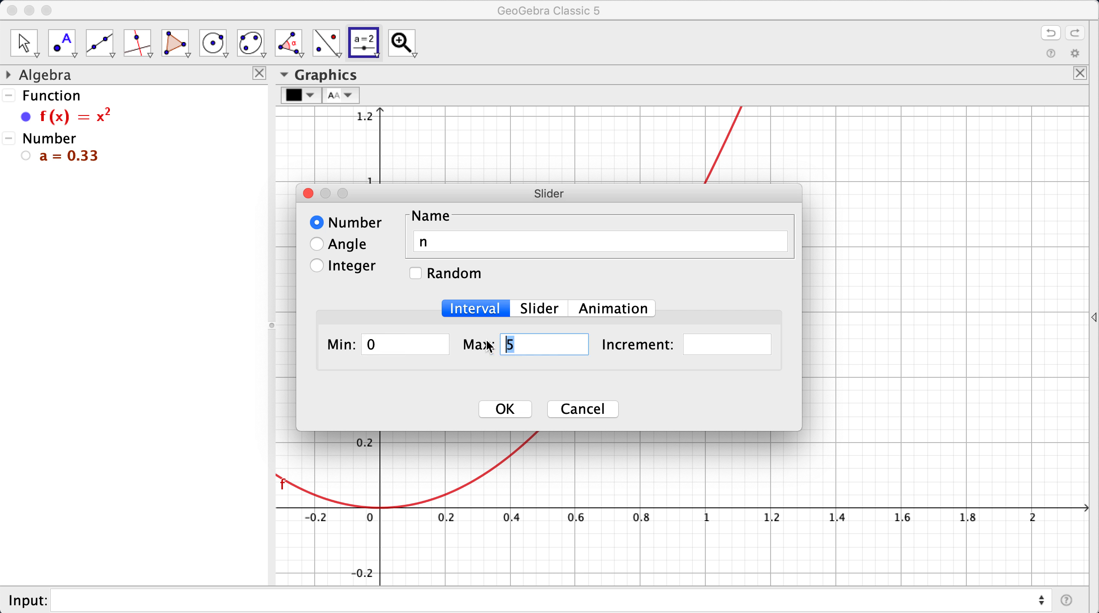
pyautogui.write('1000')
pyautogui.press('BackSpace')
pyautogui.click(483, 242)
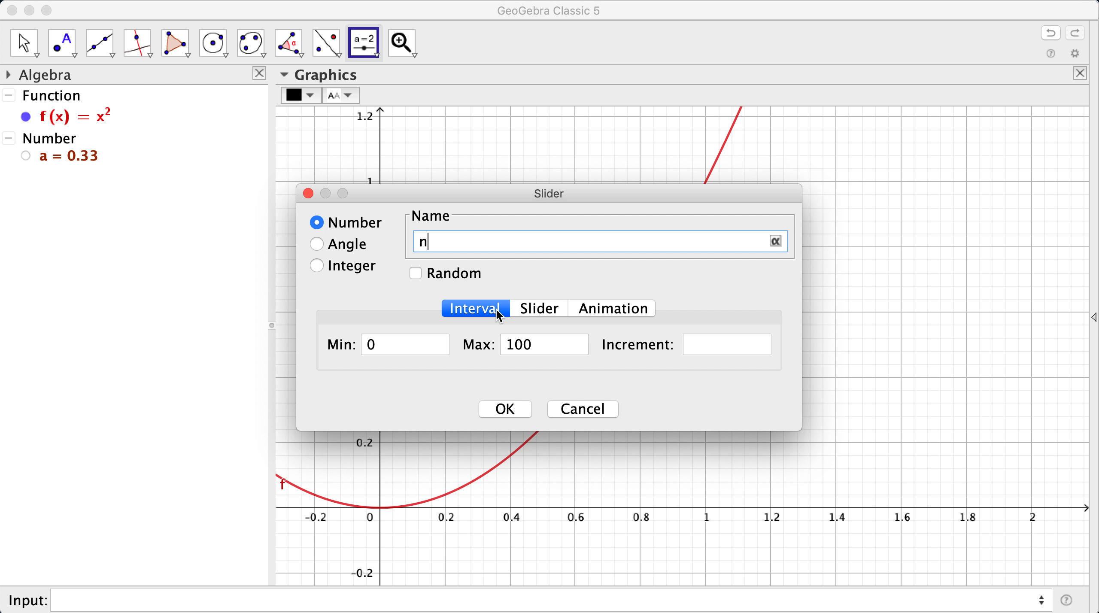
pyautogui.click(724, 346)
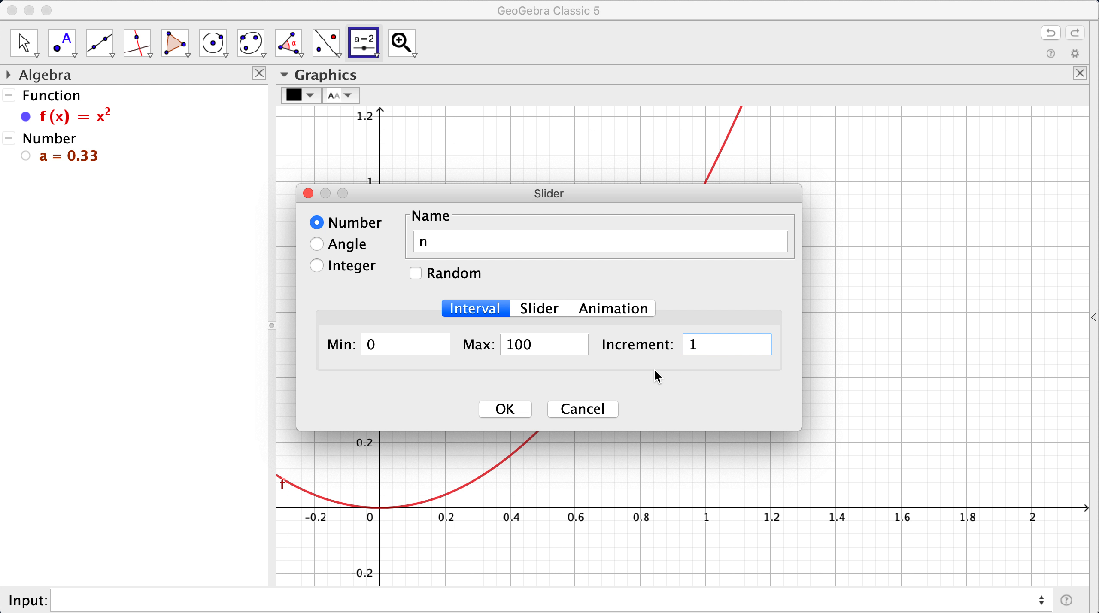
pyautogui.click(503, 412)
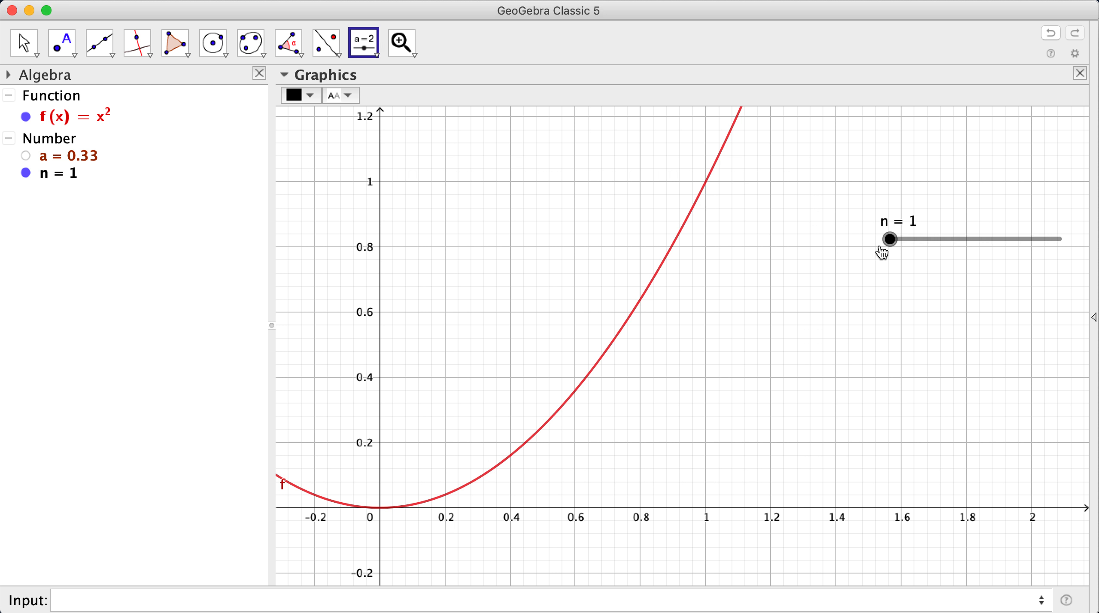
pyautogui.moveTo(890, 240); pyautogui.dragTo(998, 255)
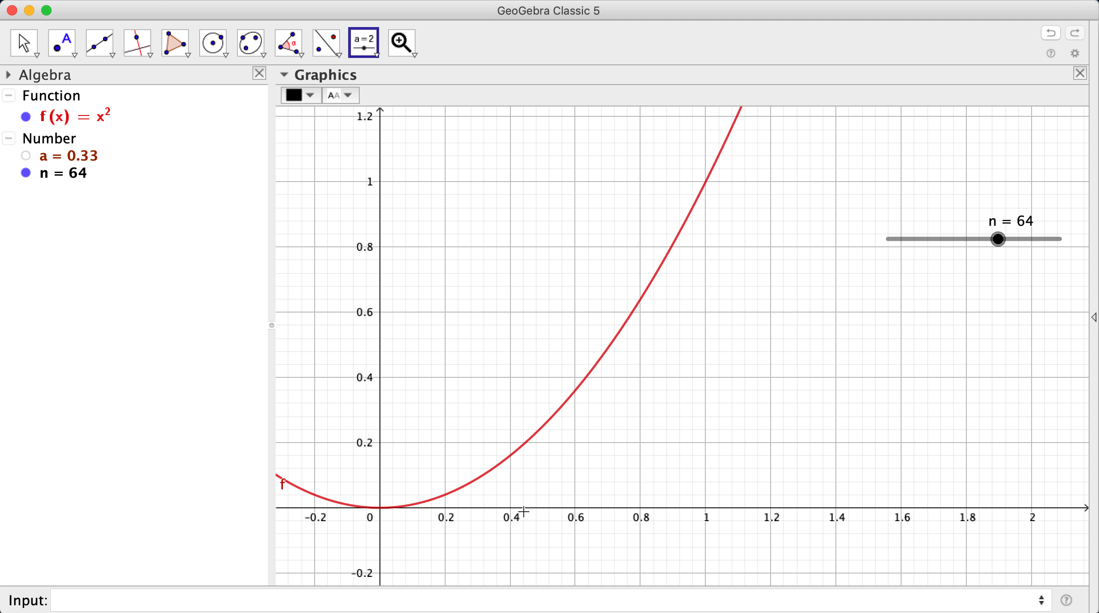
# Step: Create the lower sum of f from x = 0 to x = 1 with n rectangles
pyautogui.click(351, 604)
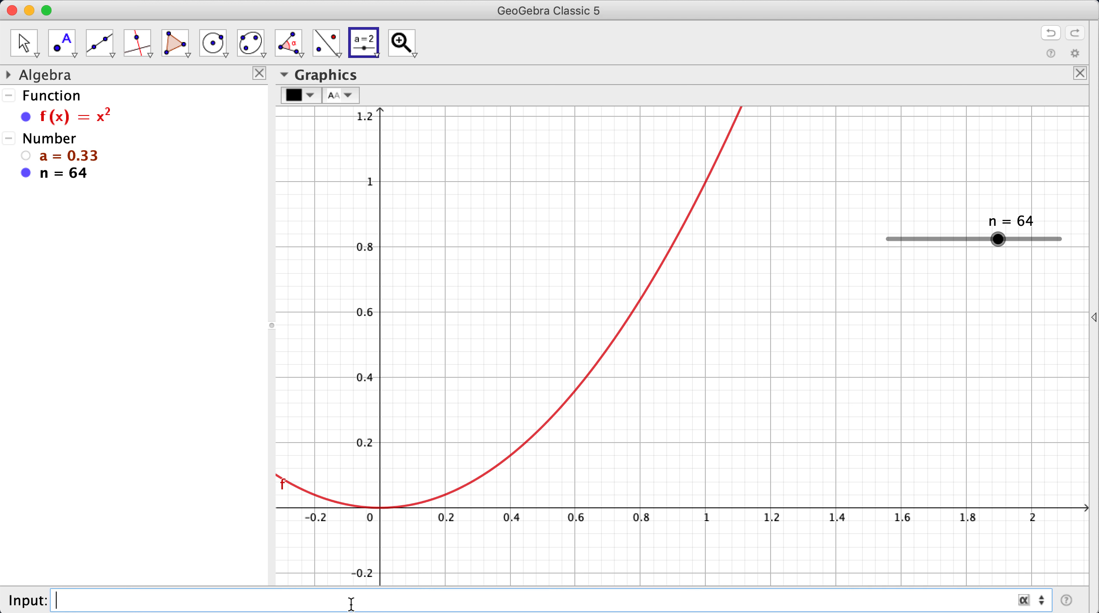
pyautogui.write('lower')
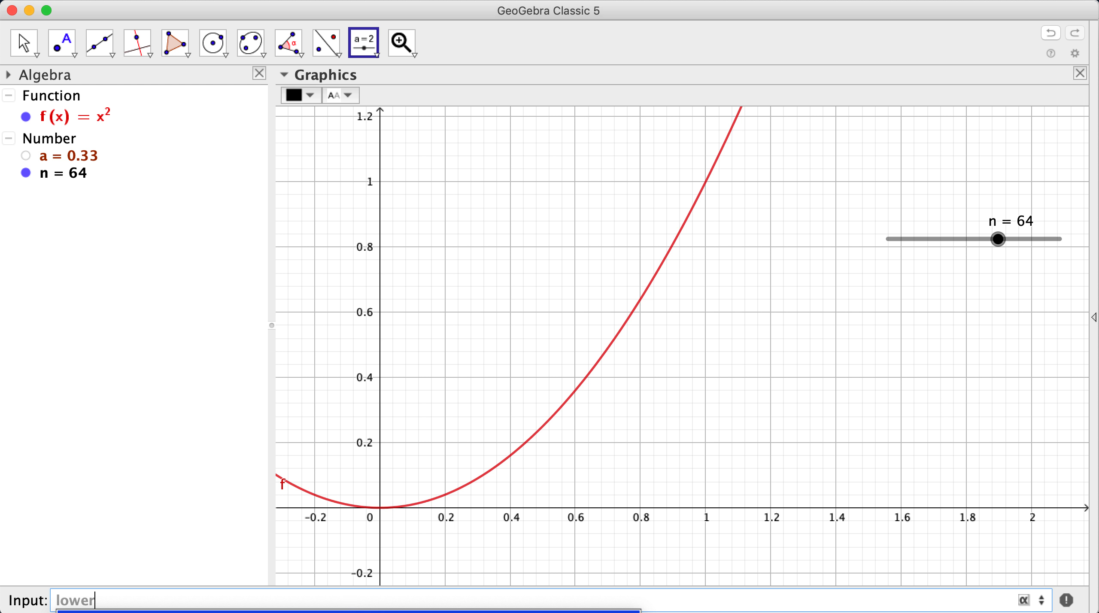
pyautogui.press('Return')
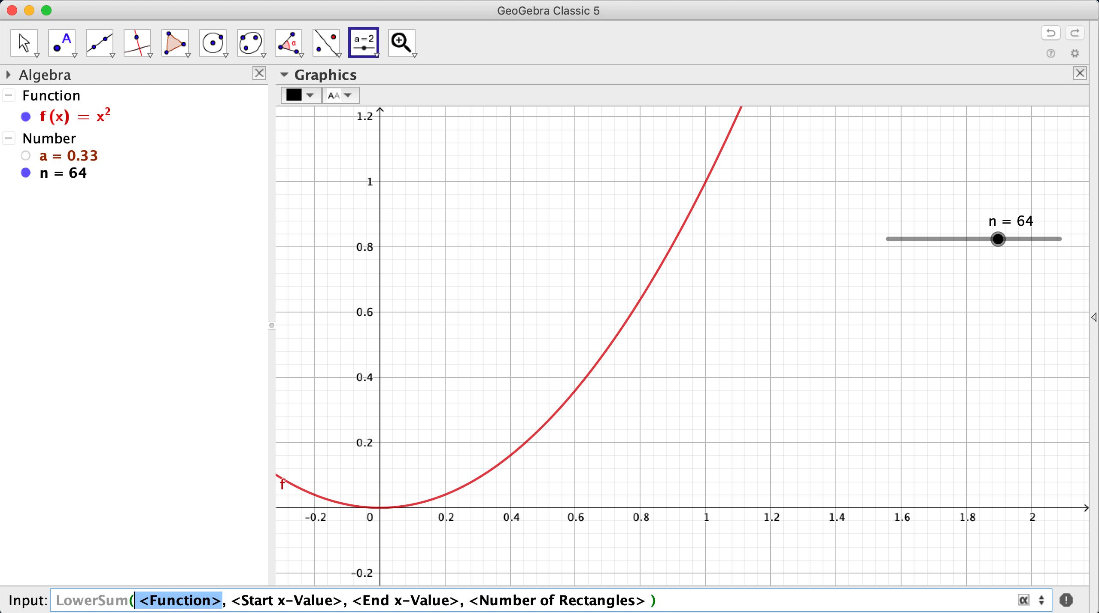
pyautogui.write('f')
pyautogui.press('Tab')
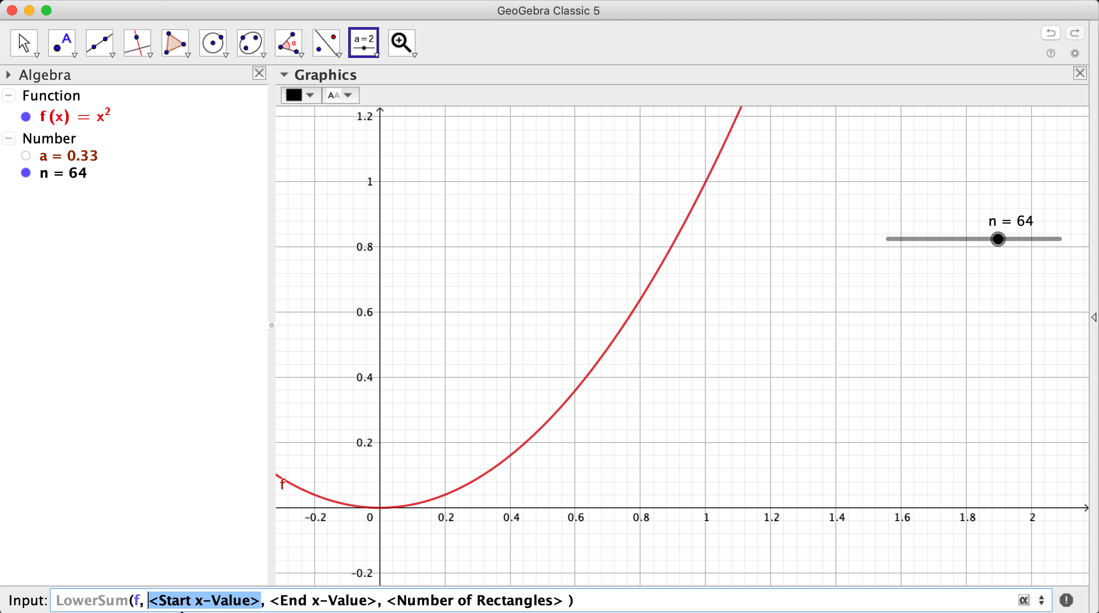
pyautogui.write('0')
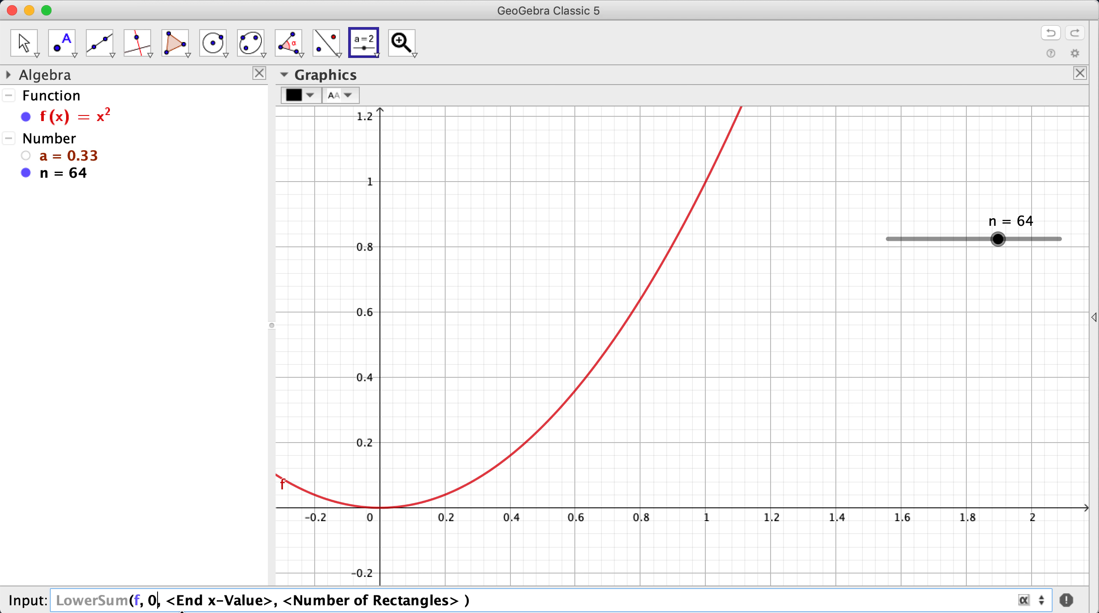
pyautogui.press('Tab')
pyautogui.write('1')
pyautogui.press('Tab')
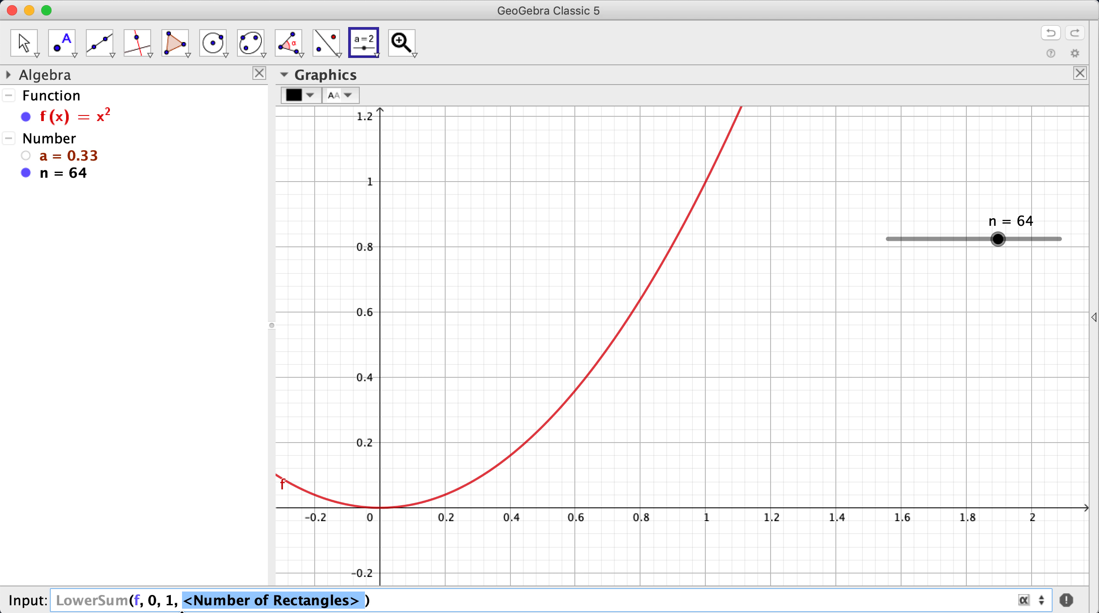
pyautogui.write('n')
pyautogui.press('Return')
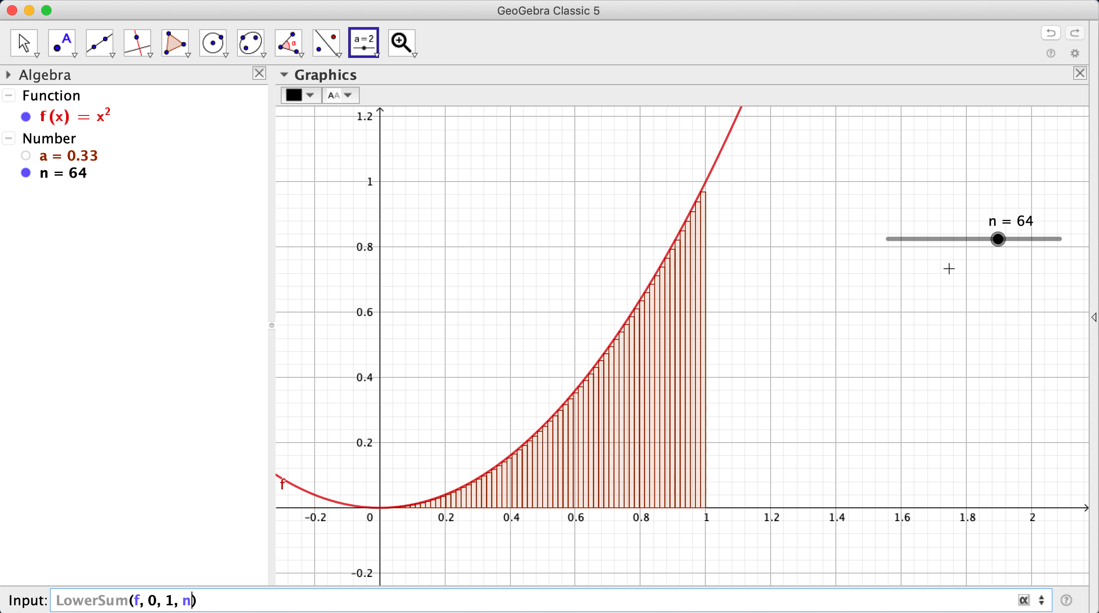
pyautogui.press('Return')
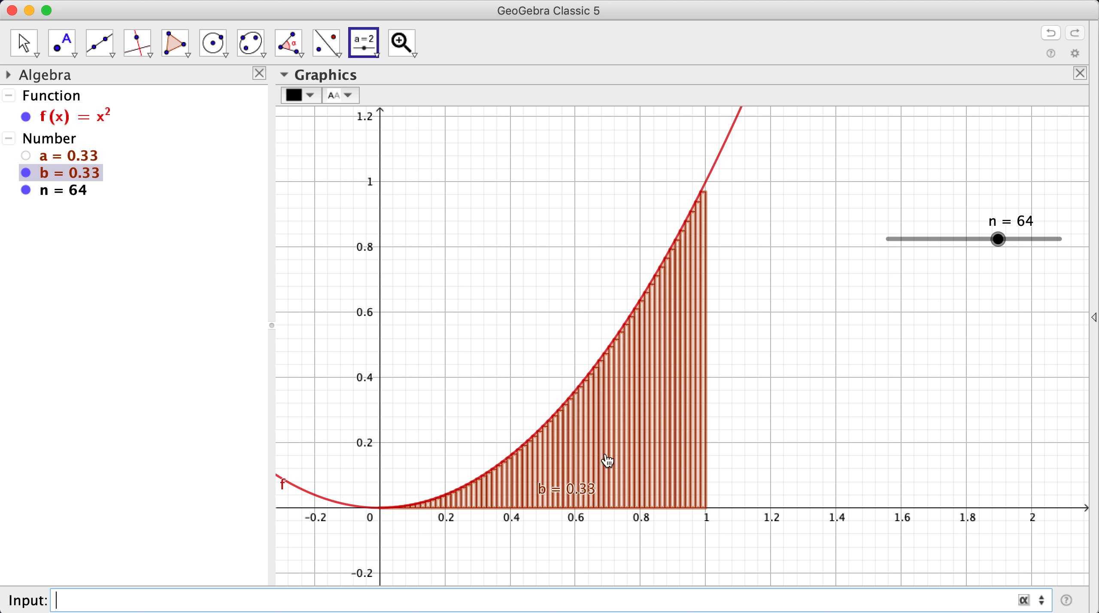
# Step: Compare the lower sum's rectangles and value for n = 10 and n = 47
pyautogui.moveTo(998, 240); pyautogui.dragTo(905, 242)
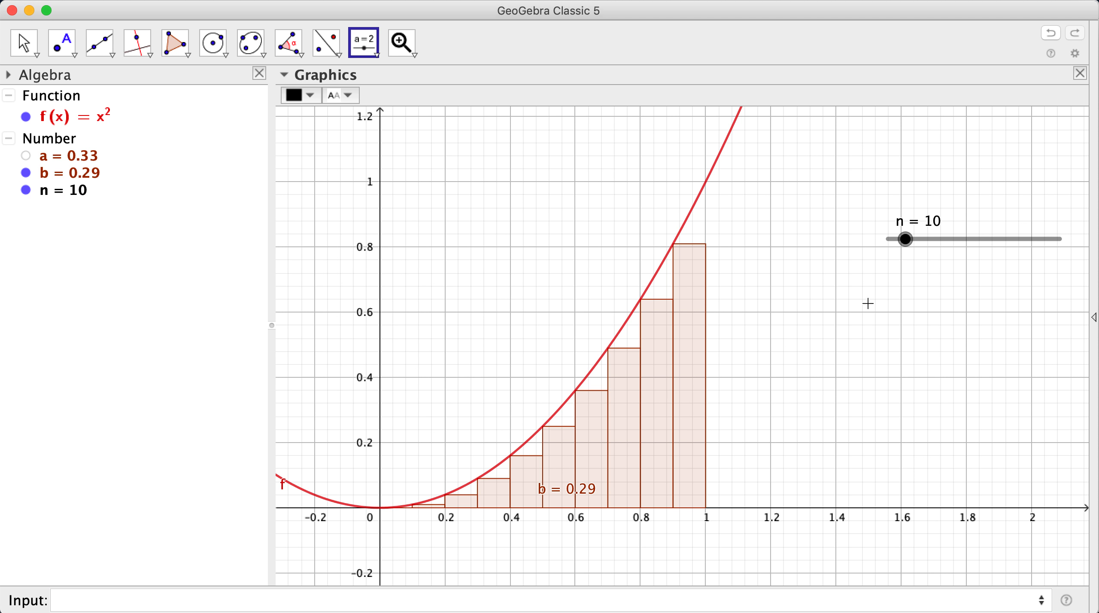
pyautogui.moveTo(909, 247); pyautogui.dragTo(969, 247)
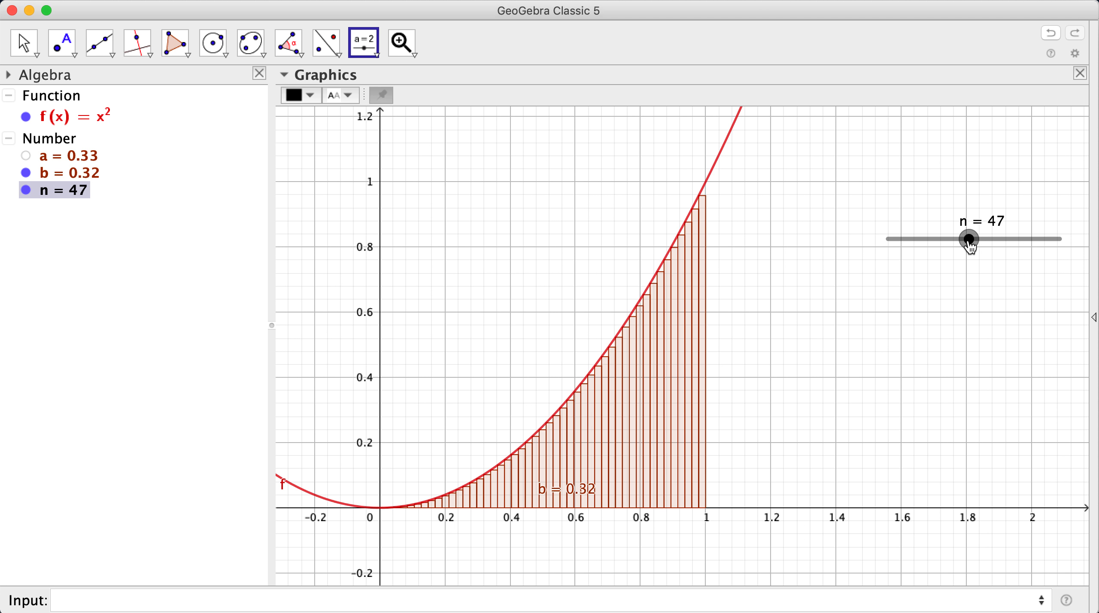
# Step: Change the lower sum's colour to blue (0, 0, 255) in its object properties
pyautogui.click(95, 175)
pyautogui.rightClick(90, 176)
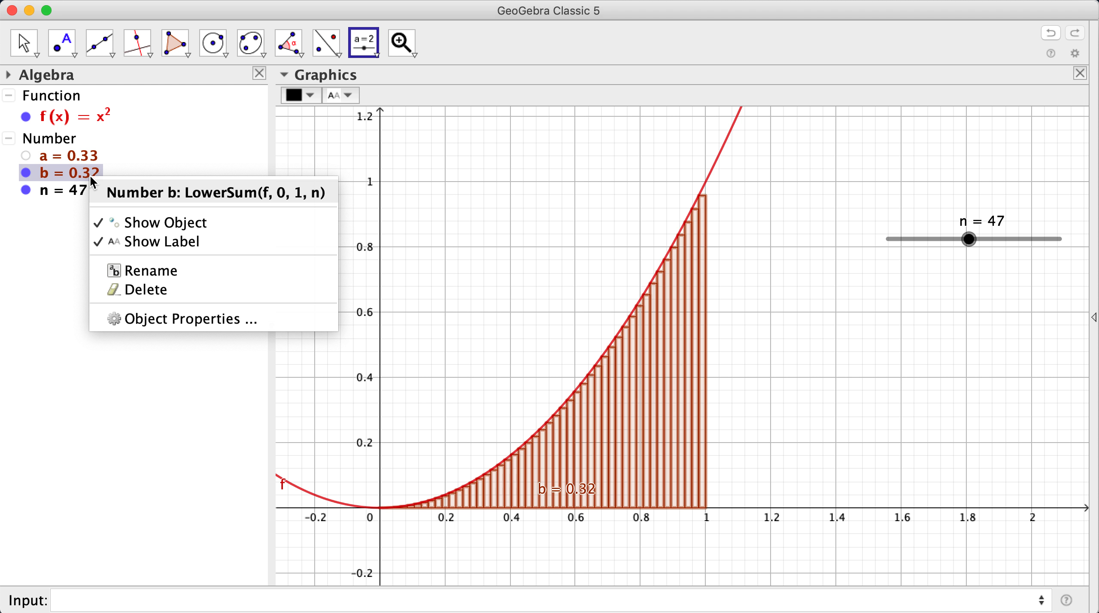
pyautogui.click(145, 316)
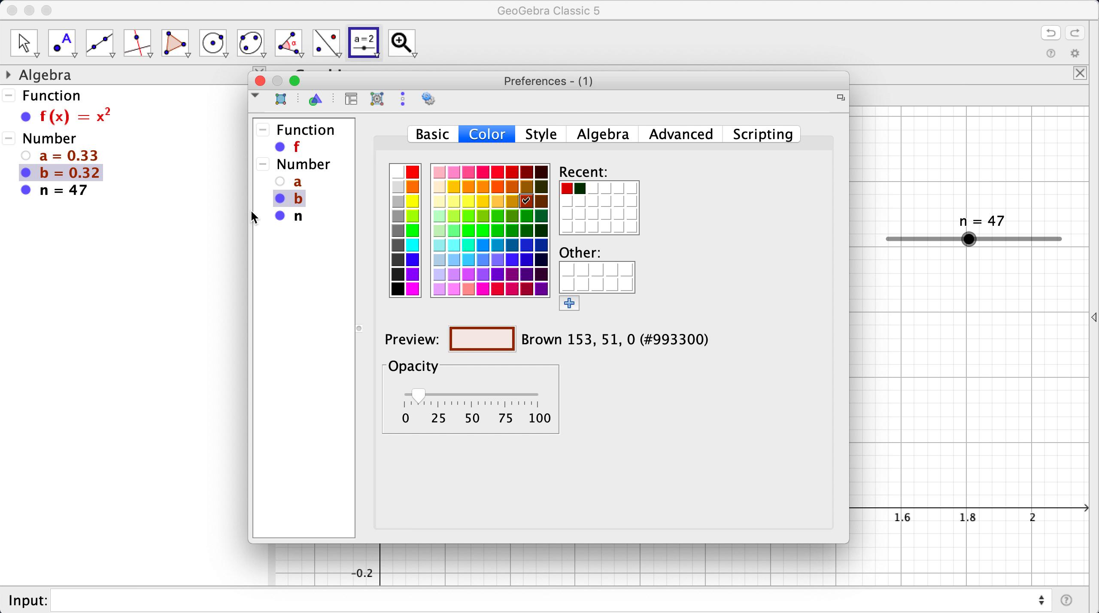
pyautogui.click(414, 259)
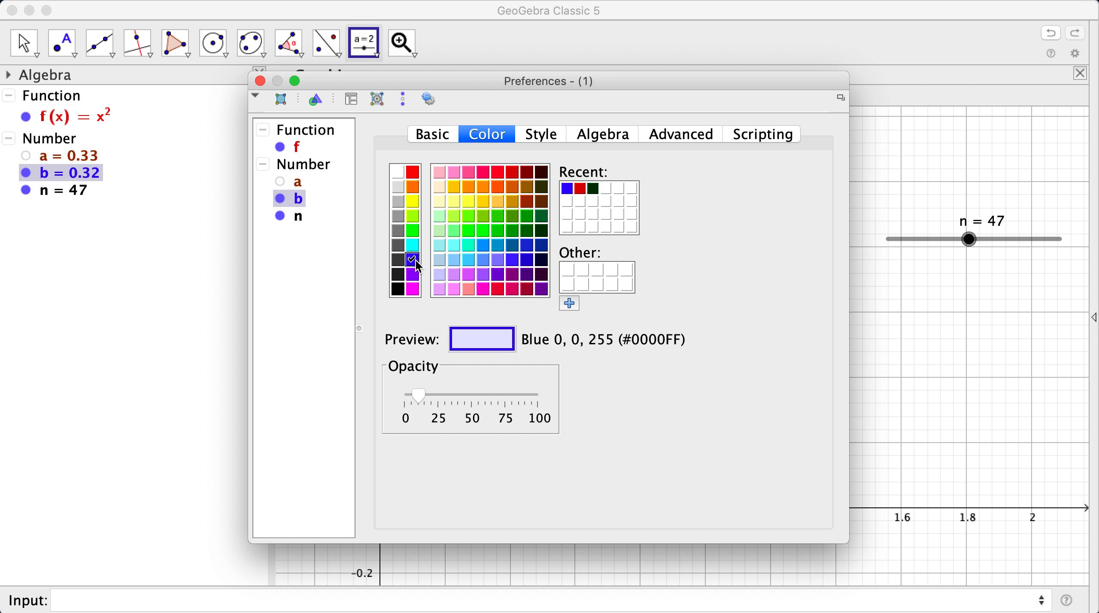
pyautogui.click(260, 81)
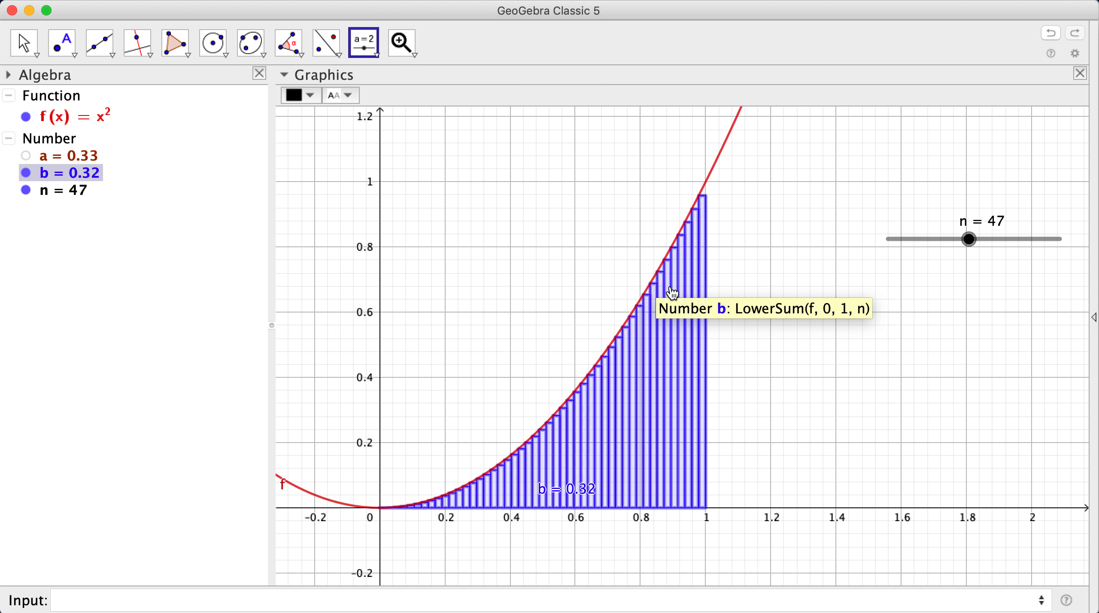
# Step: Compare the blue lower sum with n moved to 98, 8 and 100
pyautogui.moveTo(969, 240); pyautogui.dragTo(1055, 238)
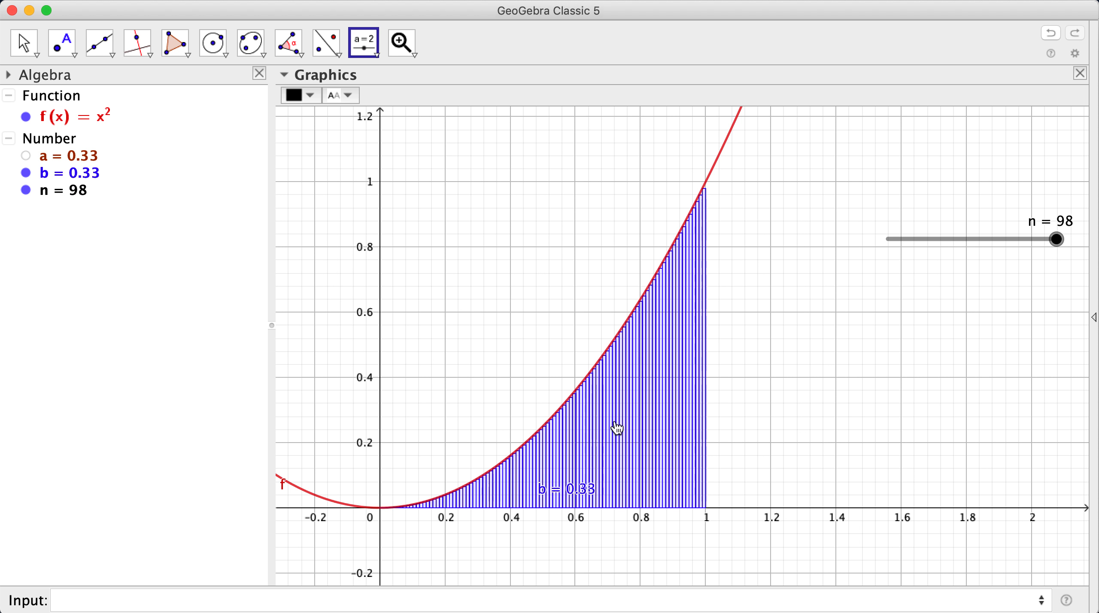
pyautogui.moveTo(1060, 241); pyautogui.dragTo(902, 242)
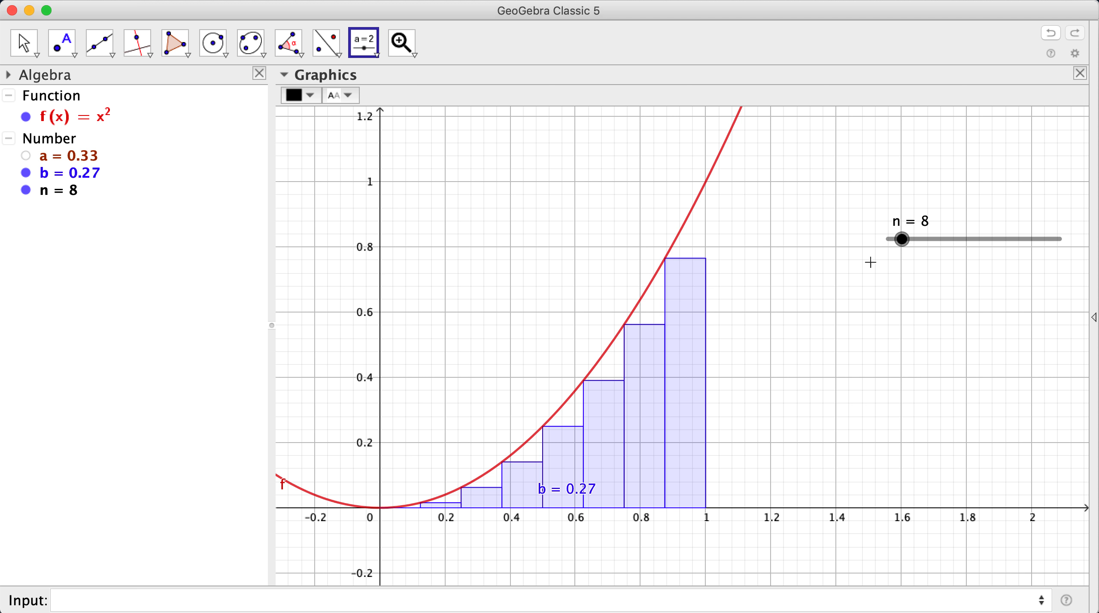
pyautogui.moveTo(896, 253); pyautogui.dragTo(1060, 241)
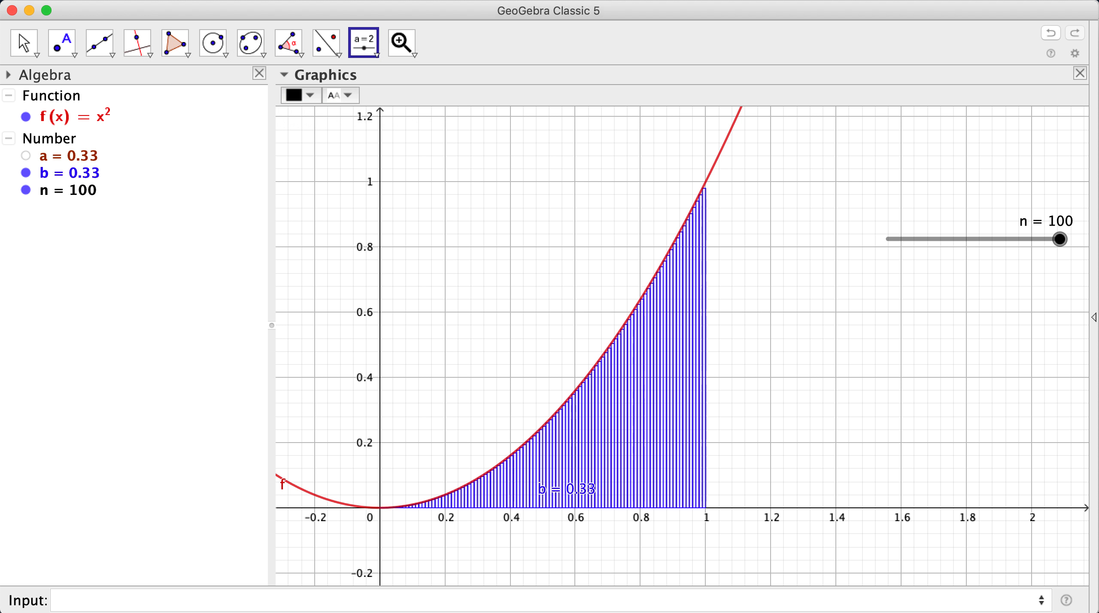
# Step: Set the rounding of displayed numbers to 10 decimal places
pyautogui.click(165, 0)
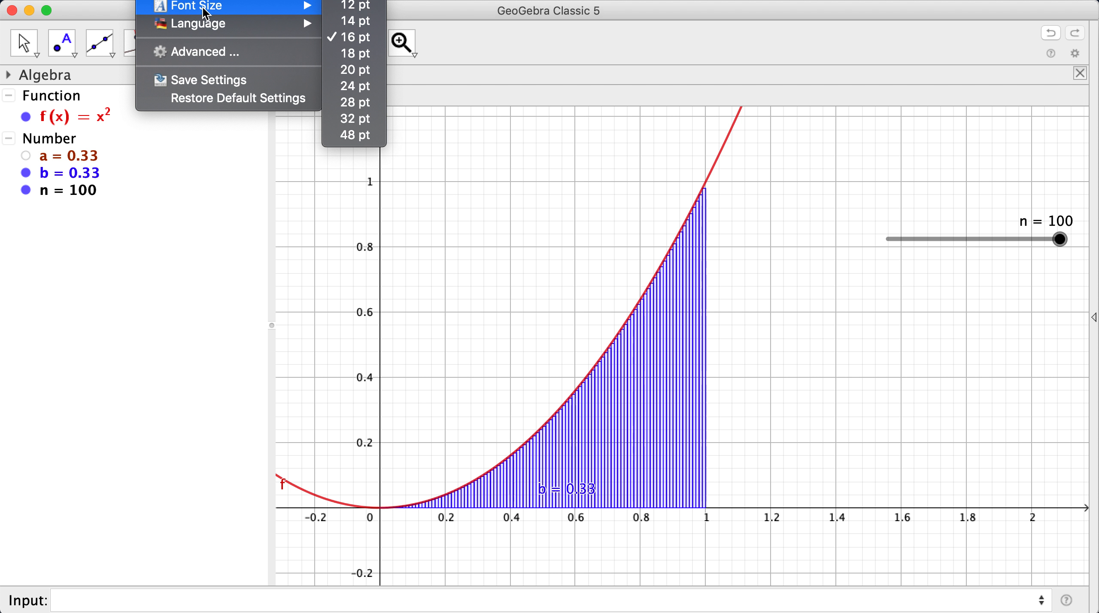
pyautogui.moveTo(206, 0)
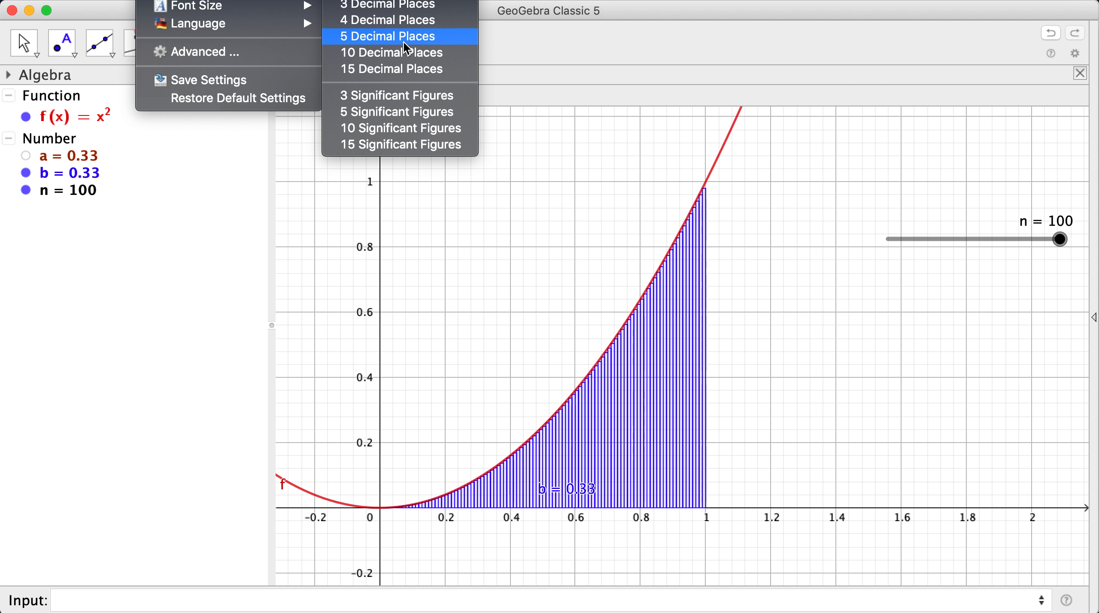
pyautogui.click(403, 53)
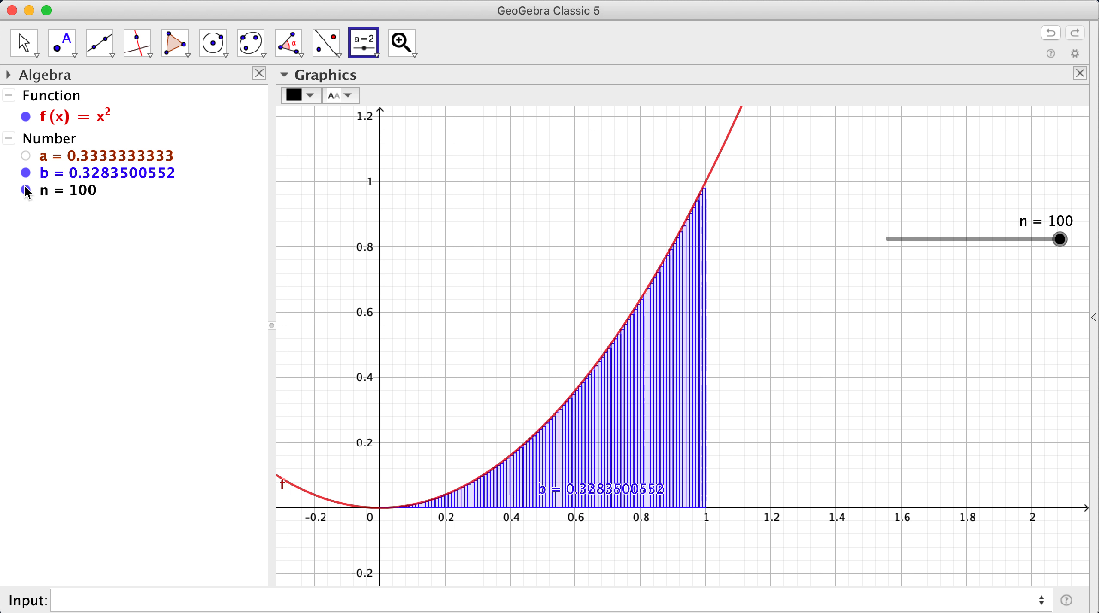
# Step: Hide the lower sum's rectangles briefly, show them again, and move the slider n to 17
pyautogui.click(25, 173)
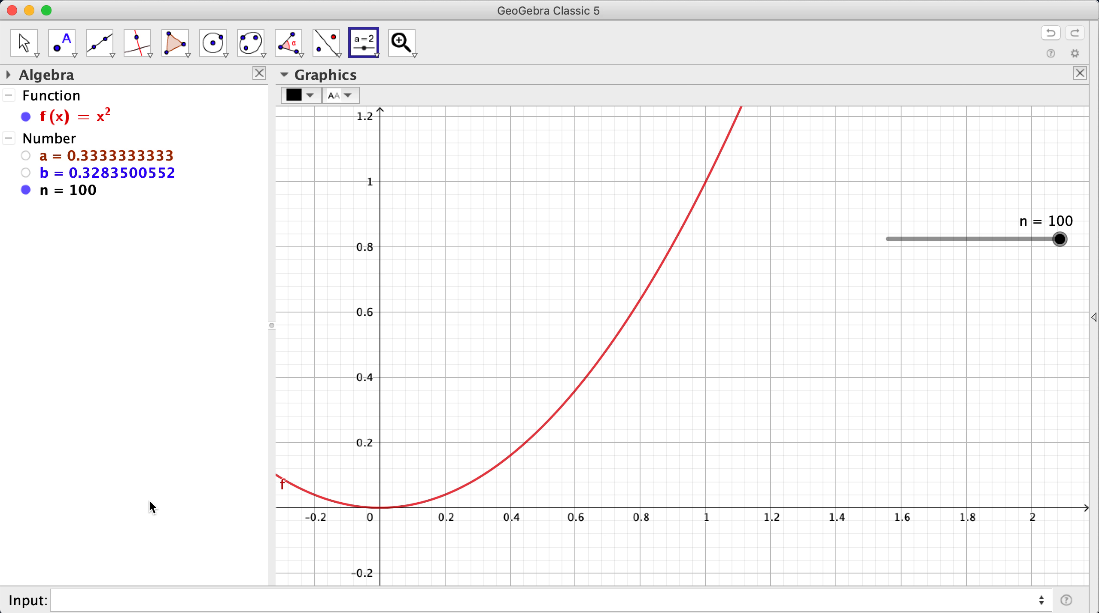
pyautogui.click(25, 173)
pyautogui.moveTo(1071, 242); pyautogui.dragTo(917, 257)
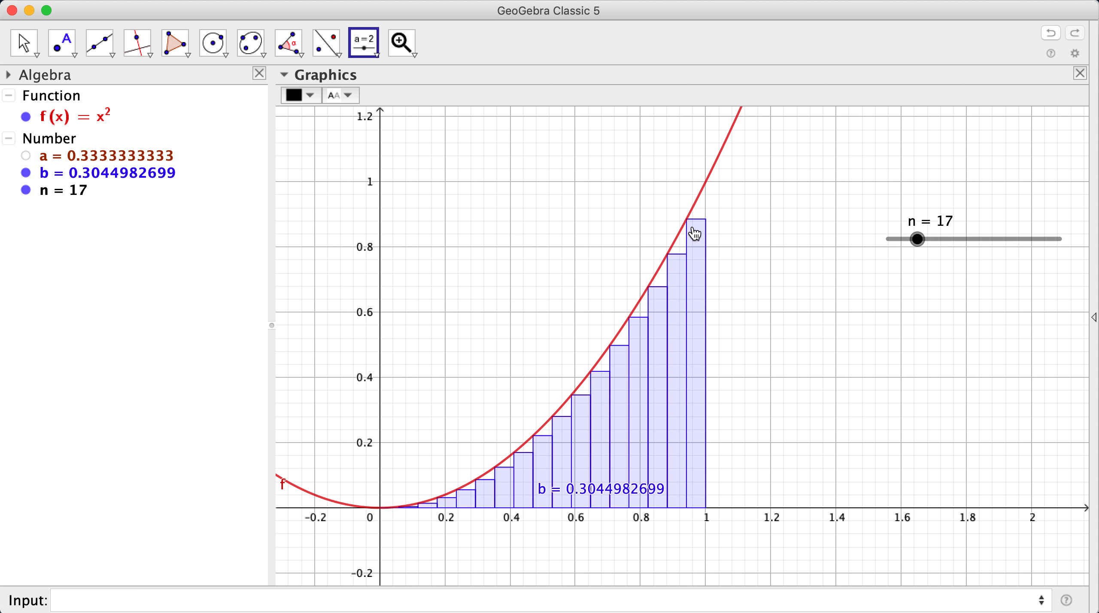
pyautogui.moveTo(691, 228)
# Step: Create the upper sum of f from x = 0 to x = 1 with n rectangles
pyautogui.click(266, 603)
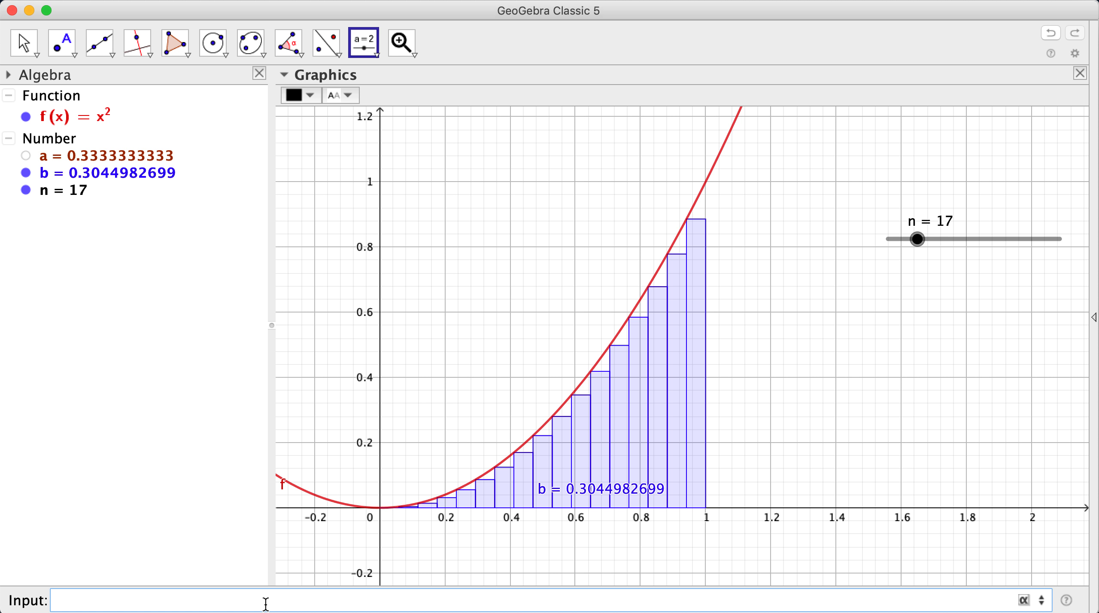
pyautogui.write('upper')
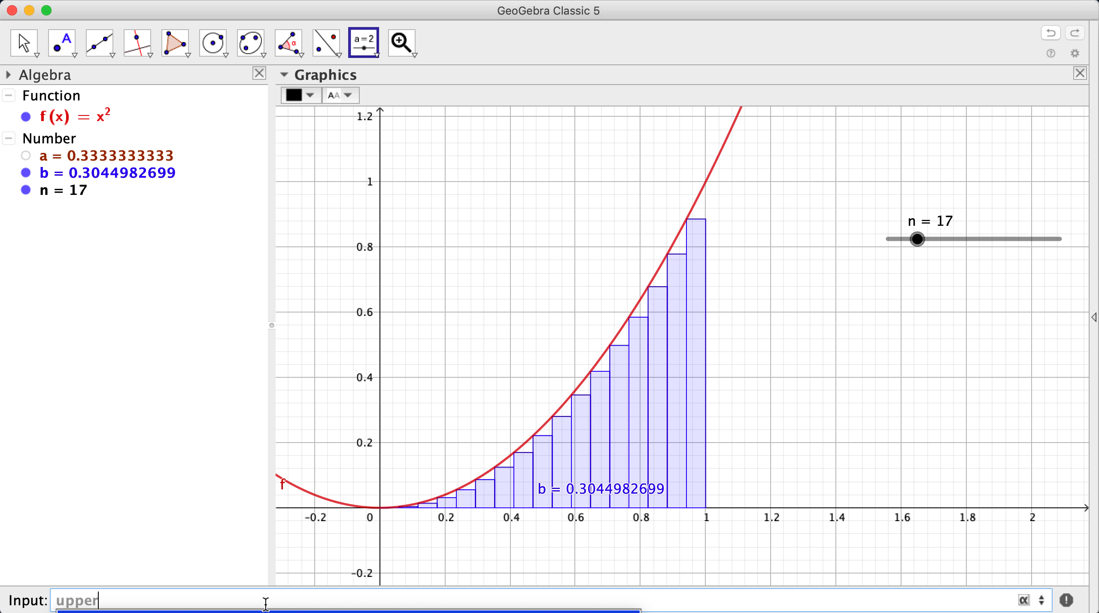
pyautogui.press('Return')
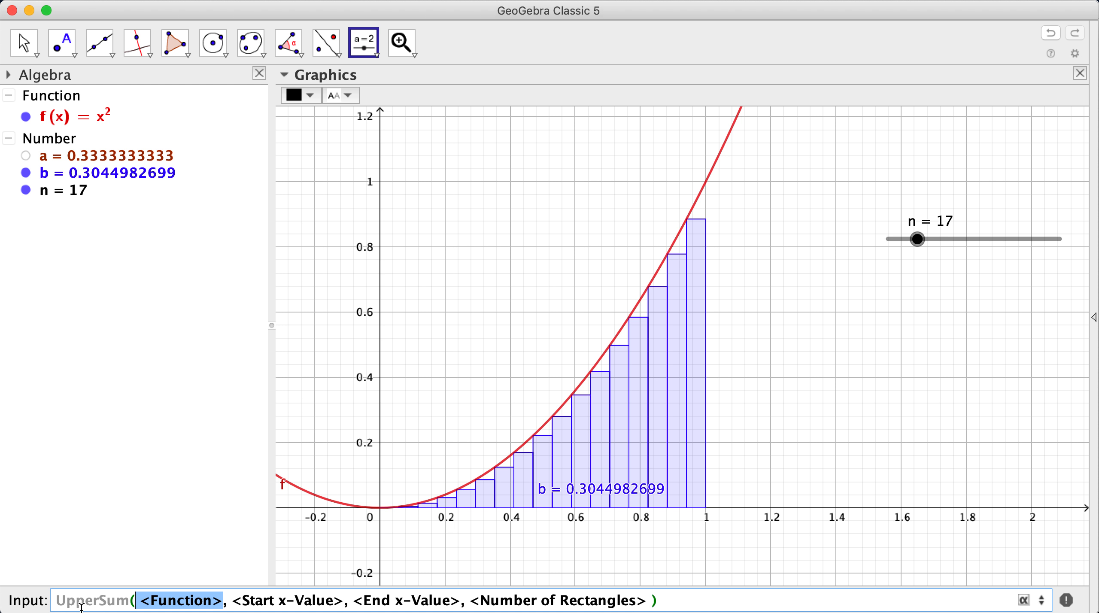
pyautogui.write('f')
pyautogui.press('Tab')
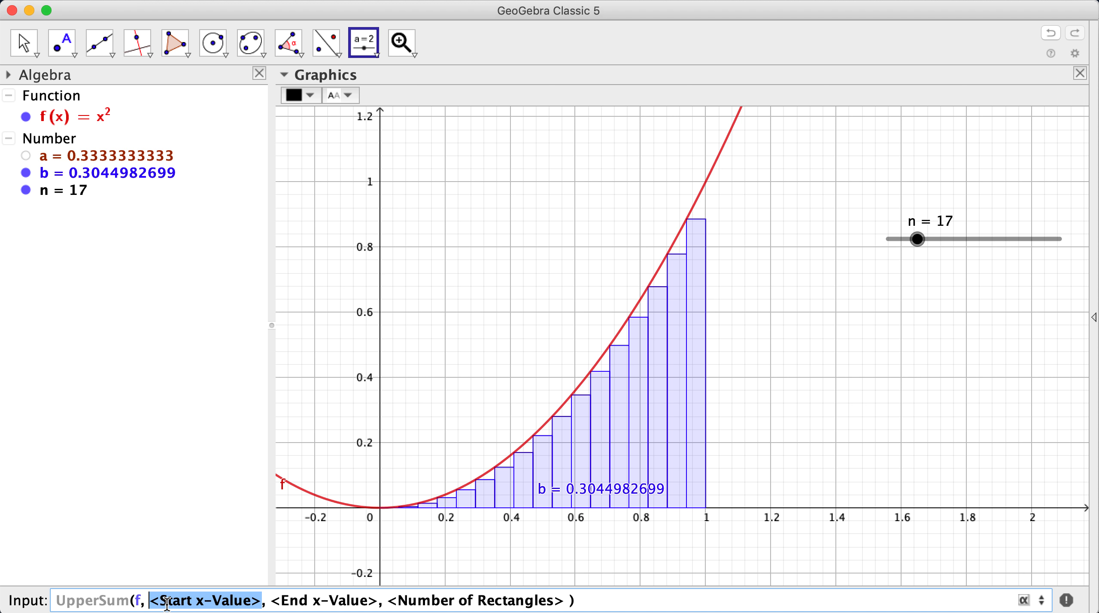
pyautogui.write('0')
pyautogui.press('Tab')
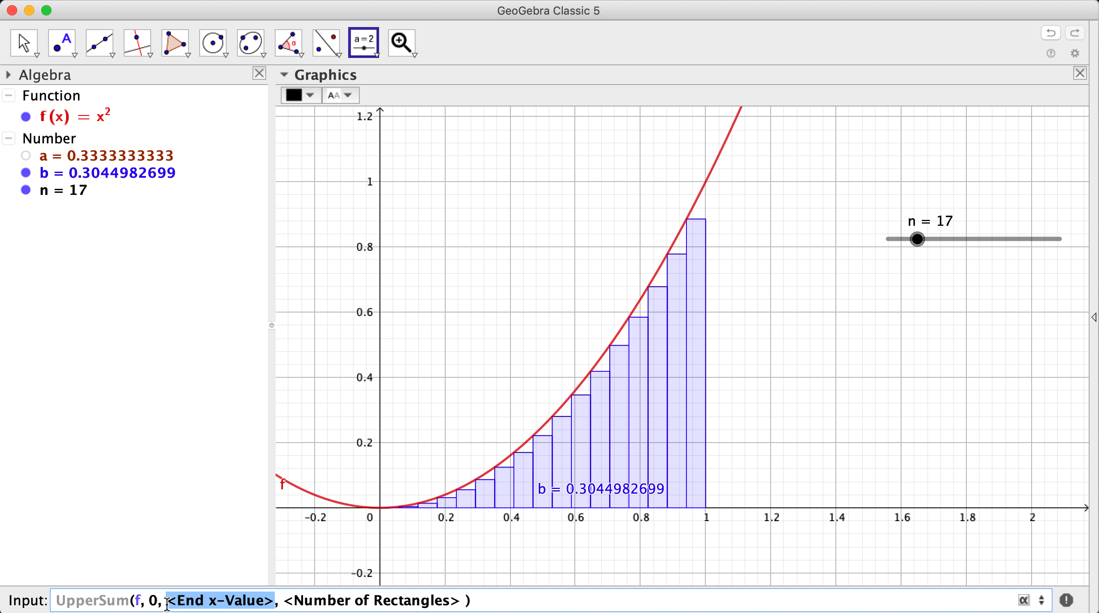
pyautogui.write('1')
pyautogui.press('Tab')
pyautogui.write('n')
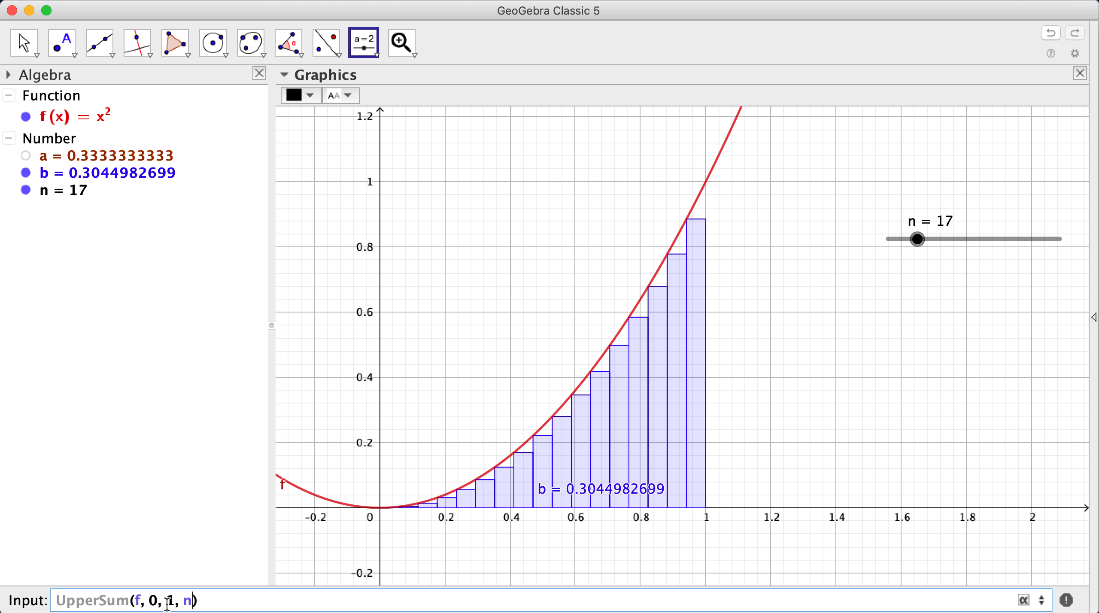
pyautogui.press('Return')
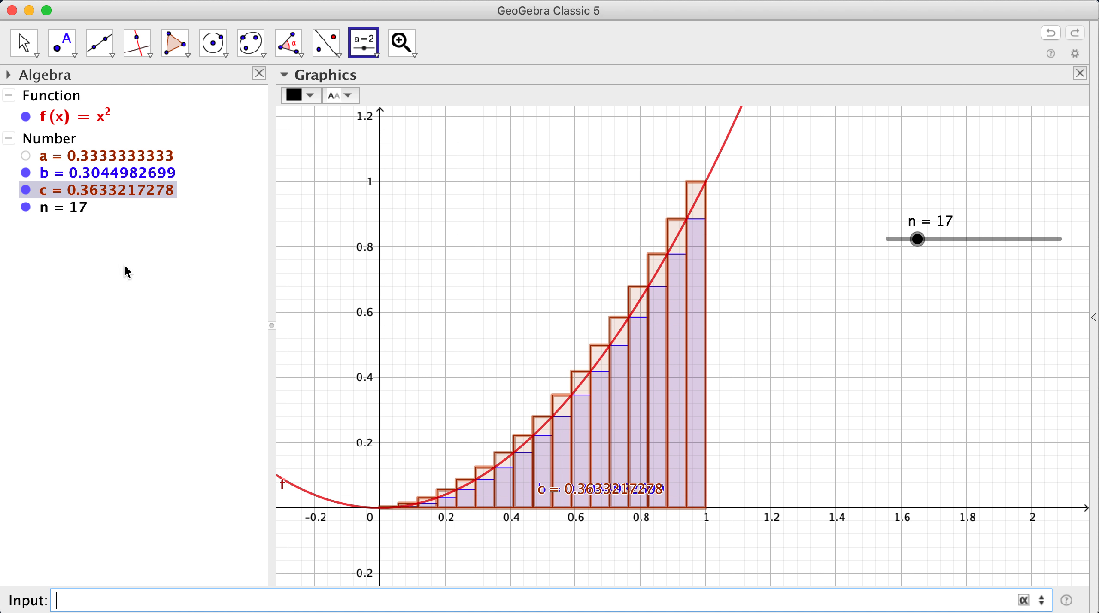
pyautogui.click(170, 205)
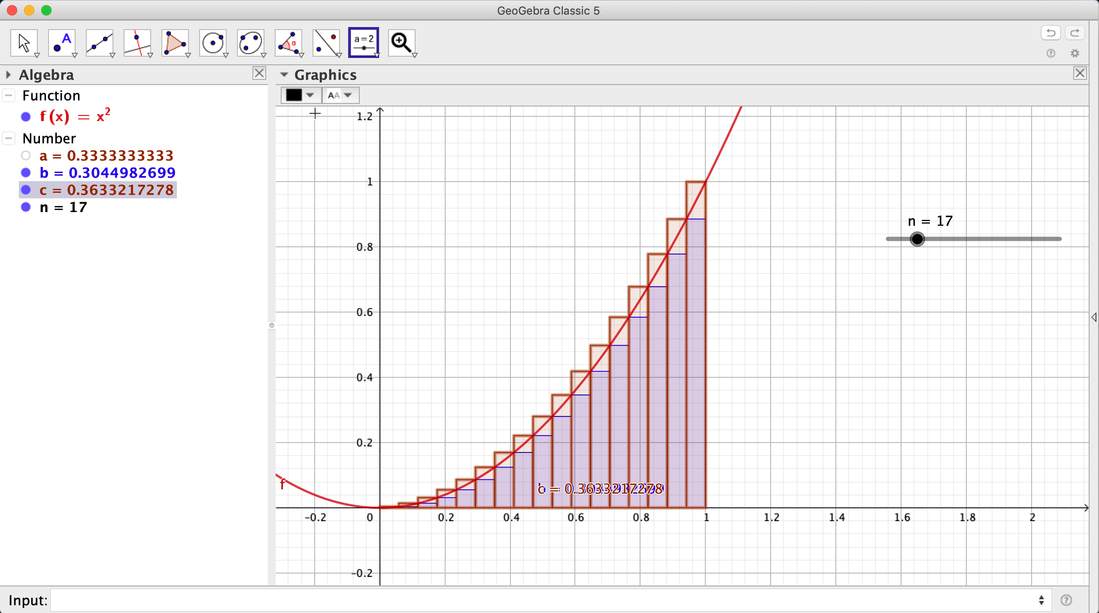
pyautogui.click(311, 95)
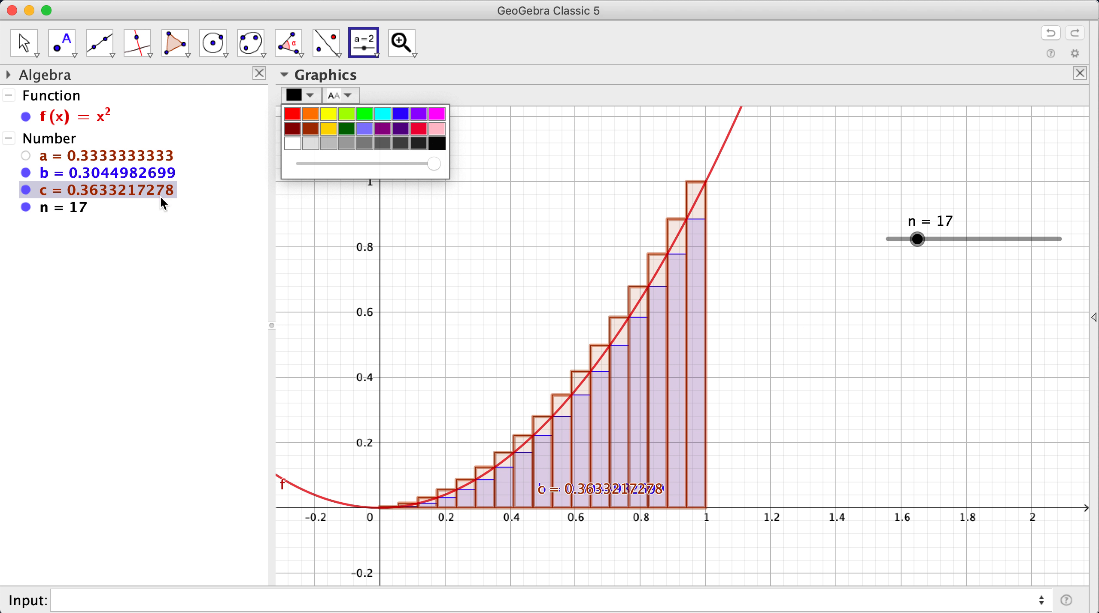
pyautogui.click(172, 227)
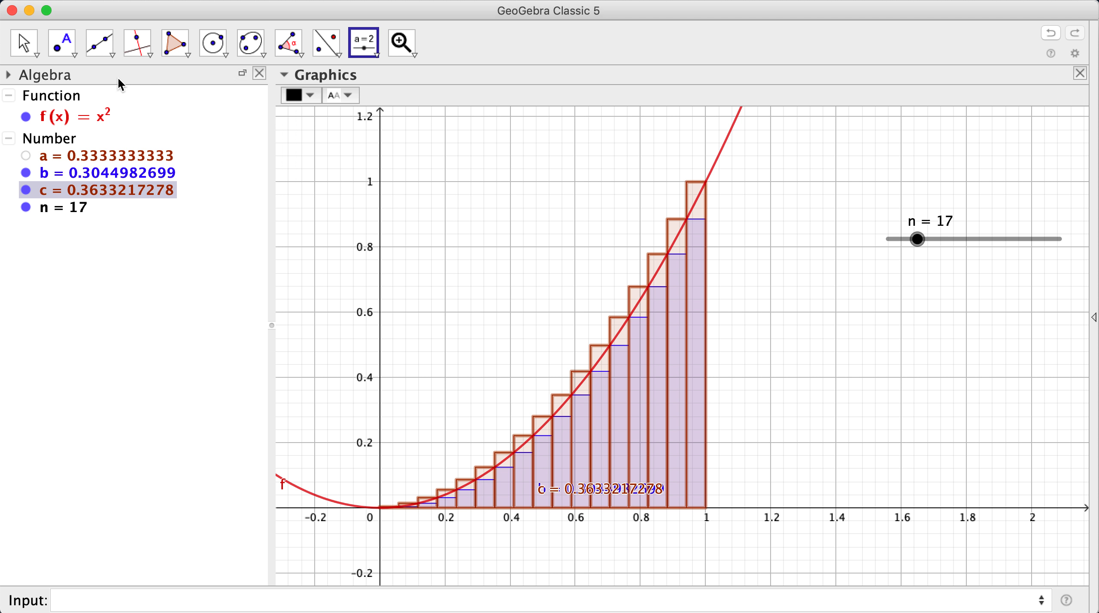
# Step: Hide the lower sum's rectangles and colour the upper sum dark green
pyautogui.click(32, 46)
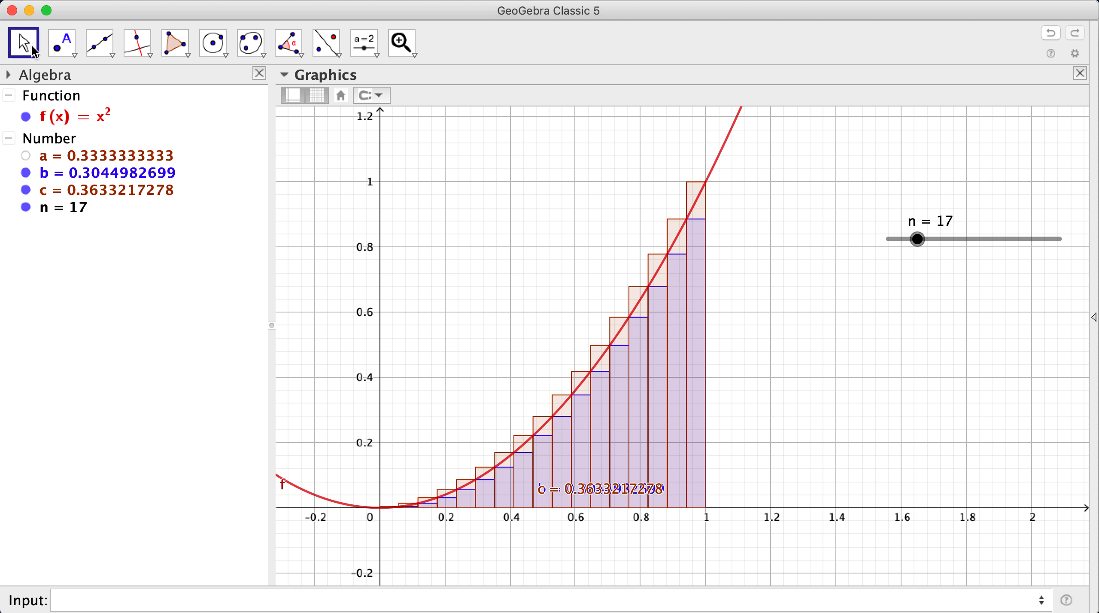
pyautogui.click(26, 173)
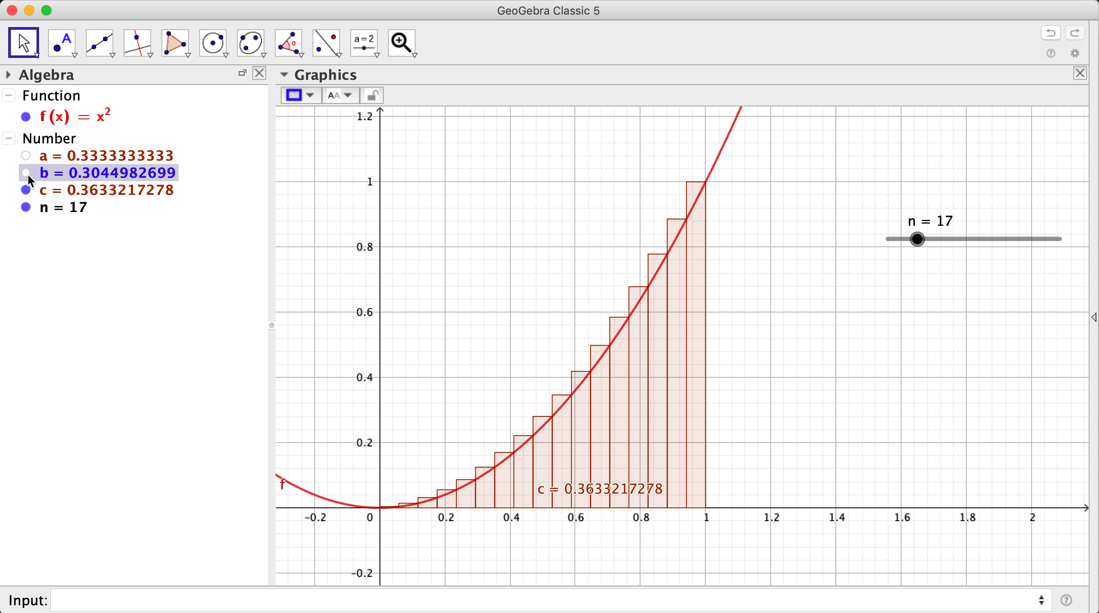
pyautogui.click(142, 189)
pyautogui.click(297, 93)
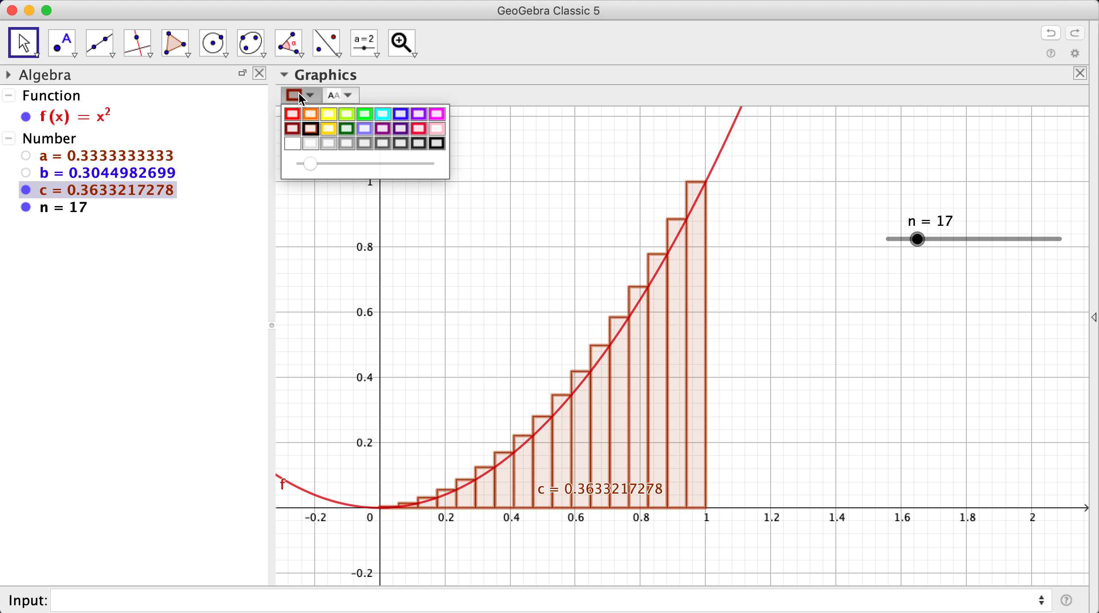
pyautogui.click(347, 129)
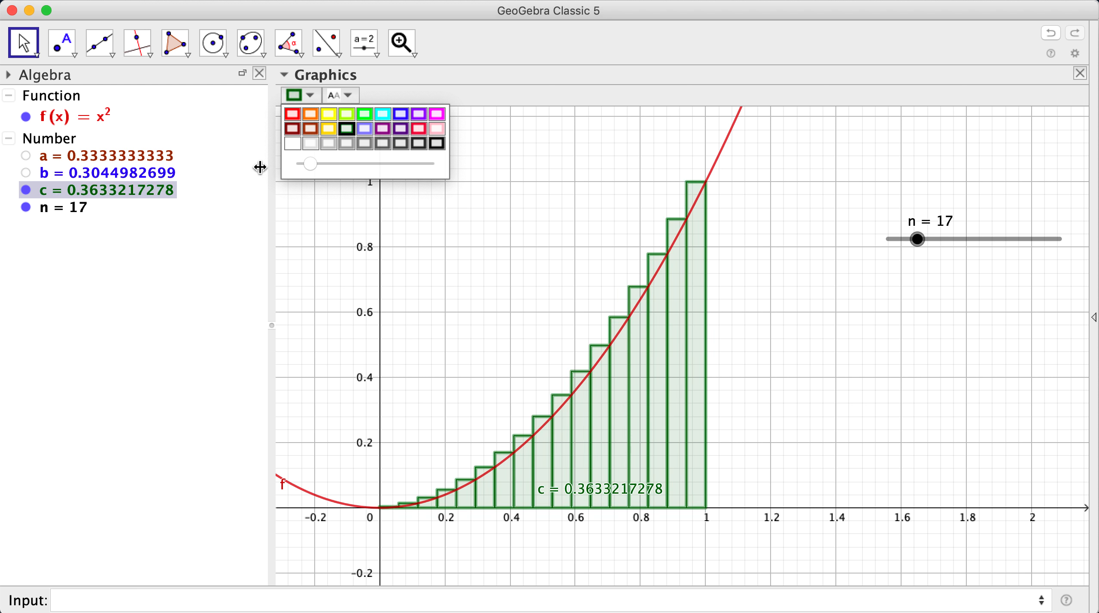
pyautogui.click(202, 272)
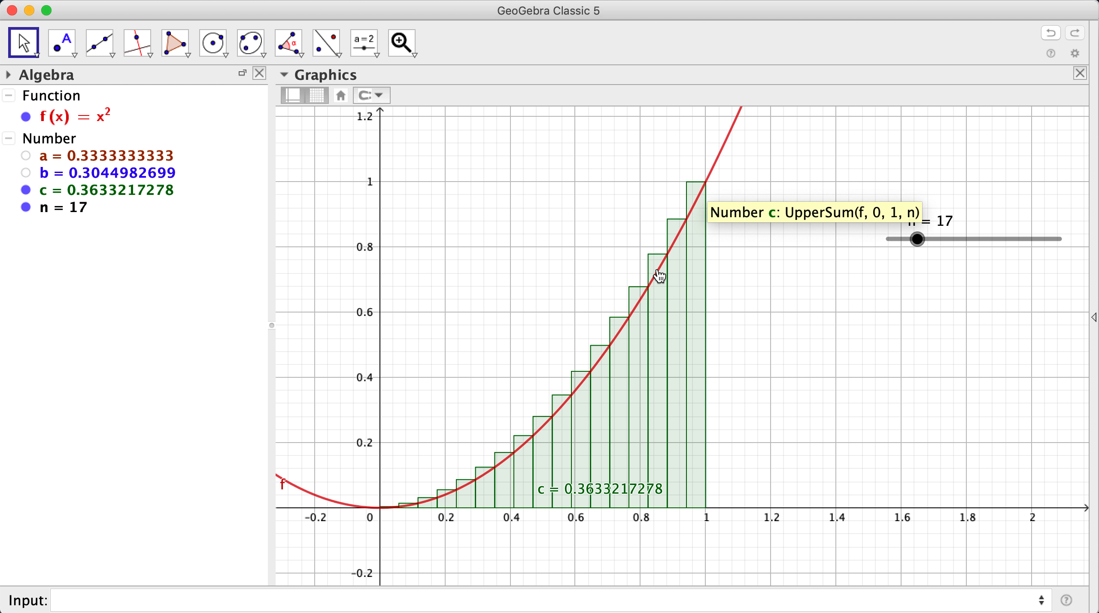
# Step: Compare the green upper sum with the slider n moved to 100, 32, 100 and 39
pyautogui.moveTo(920, 248); pyautogui.dragTo(1073, 247)
pyautogui.click(981, 231)
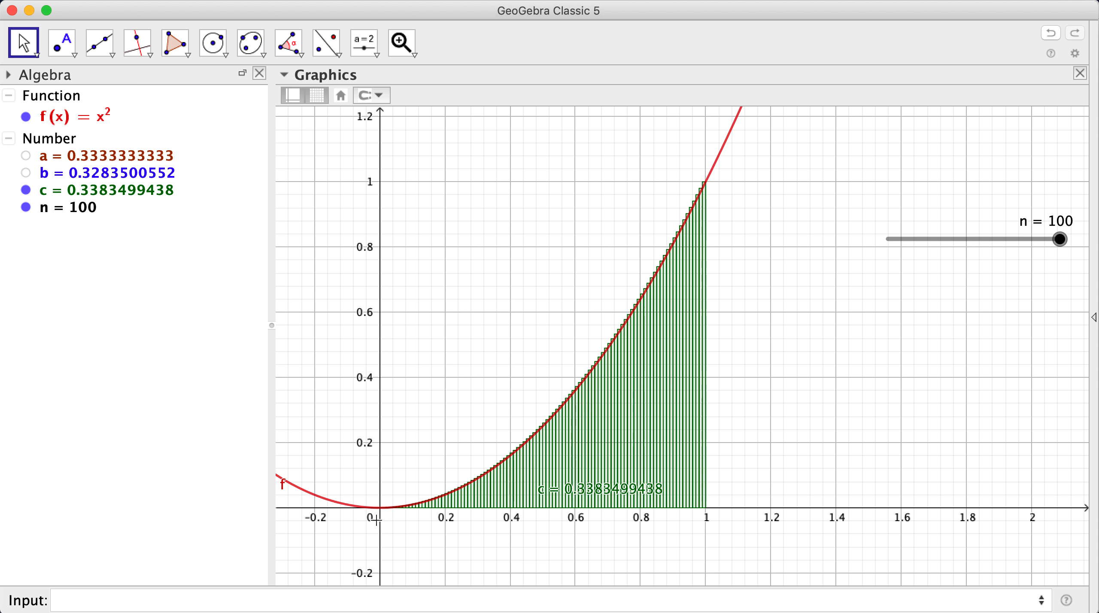
pyautogui.moveTo(698, 436)
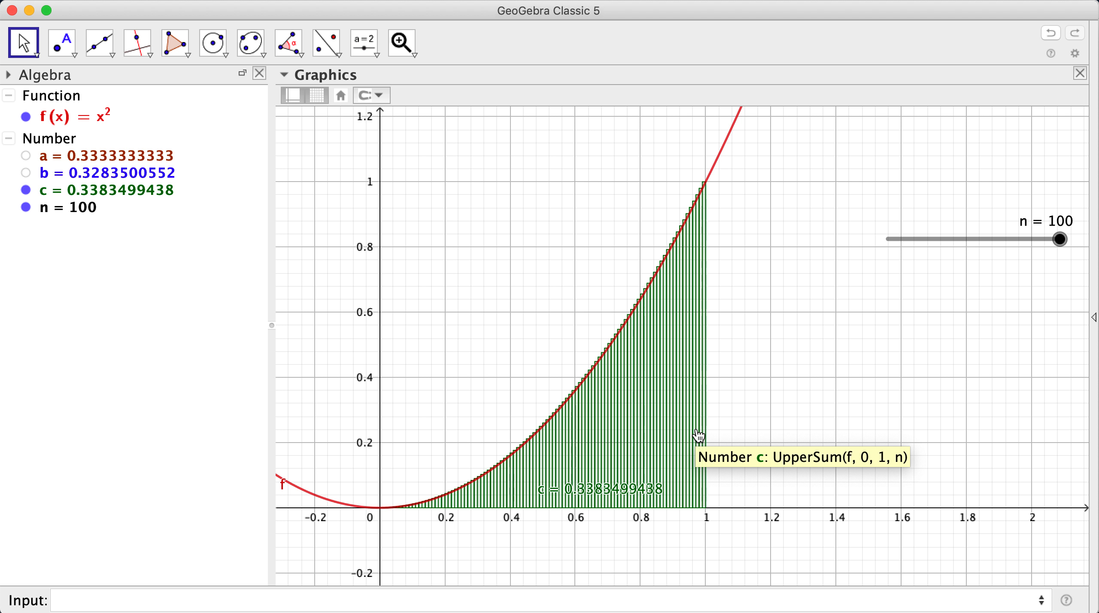
pyautogui.moveTo(1059, 239); pyautogui.dragTo(944, 245)
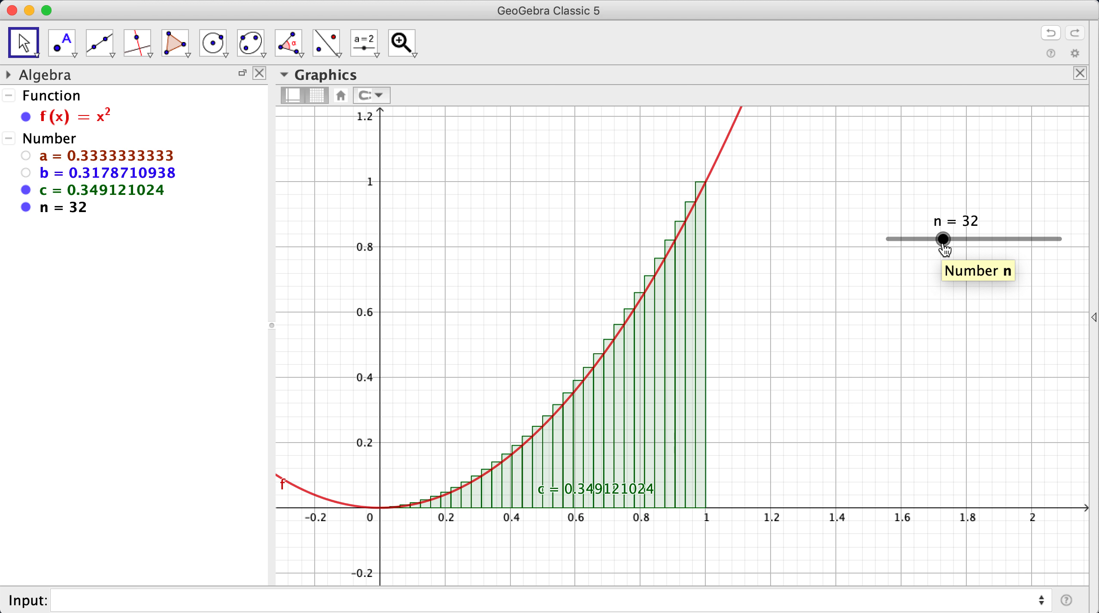
pyautogui.moveTo(964, 247); pyautogui.dragTo(1061, 237)
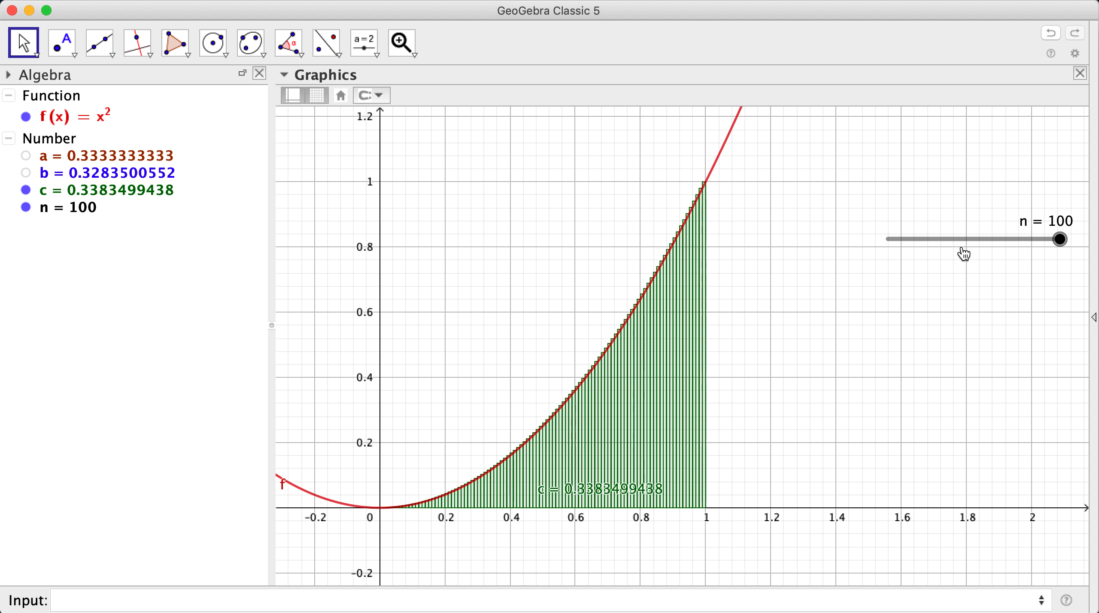
pyautogui.moveTo(1058, 239); pyautogui.dragTo(954, 240)
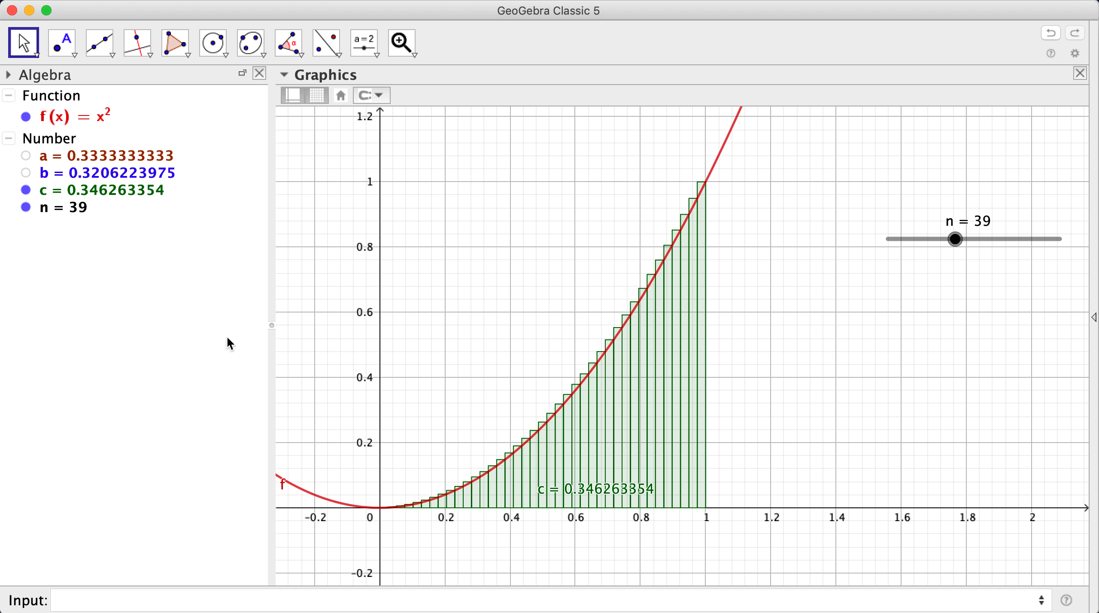